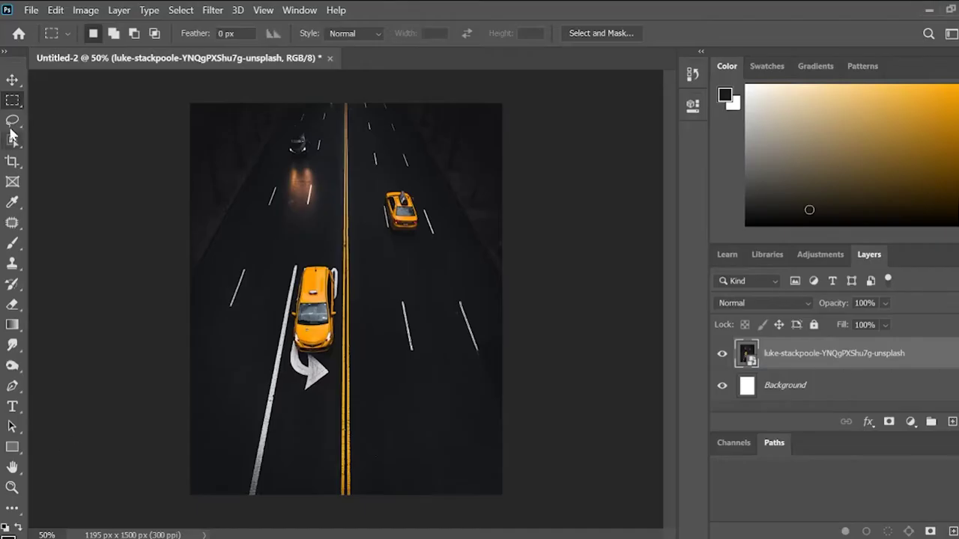
# - Copy the lassoed taxi to a new layer, move it to the road's top and scale it to 77.9%
pyautogui.press('l')
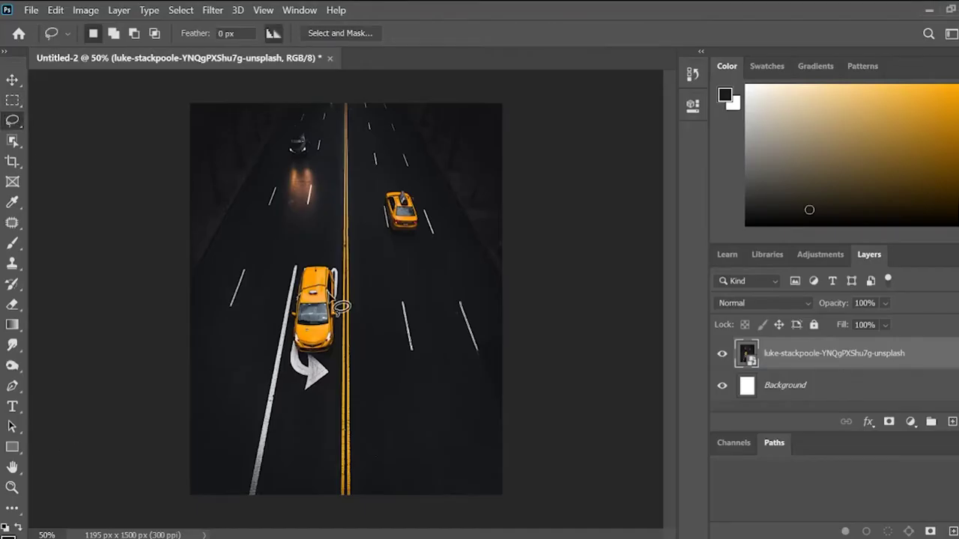
pyautogui.hotkey('ctrl', 'j')
pyautogui.moveTo(315, 307); pyautogui.dragTo(327, 119)
pyautogui.hotkey('ctrl', 't')
pyautogui.moveTo(292, 159); pyautogui.dragTo(306, 146)
pyautogui.press('Return')
# - Marquee the lower taxi on a new layer and transform it slightly shorter
pyautogui.hotkey('ctrl', 'j')
pyautogui.press('v')
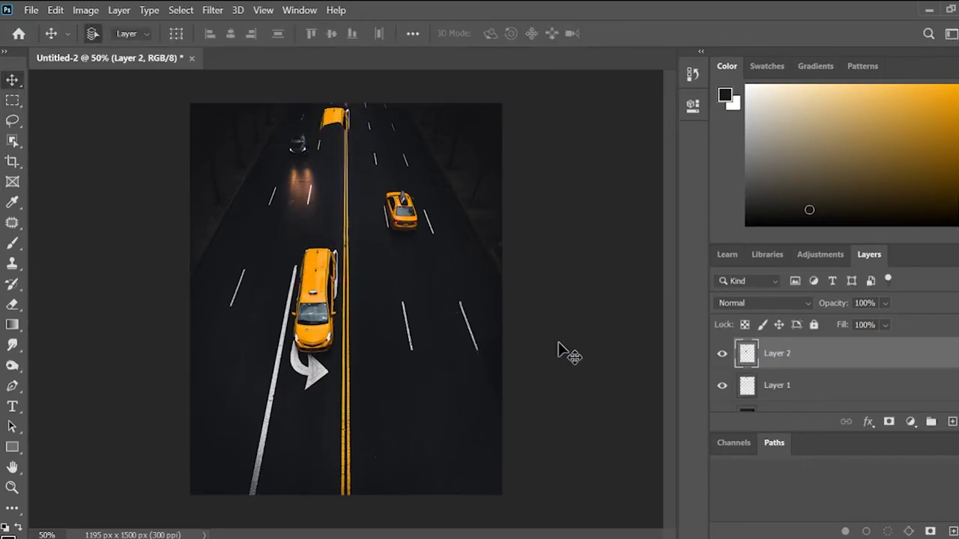
pyautogui.press('m')
pyautogui.moveTo(275, 218); pyautogui.dragTo(364, 295)
pyautogui.hotkey('ctrl', 't')
pyautogui.moveTo(319, 225); pyautogui.dragTo(319, 229)
pyautogui.press('Return')
pyautogui.hotkey('ctrl', 'd')
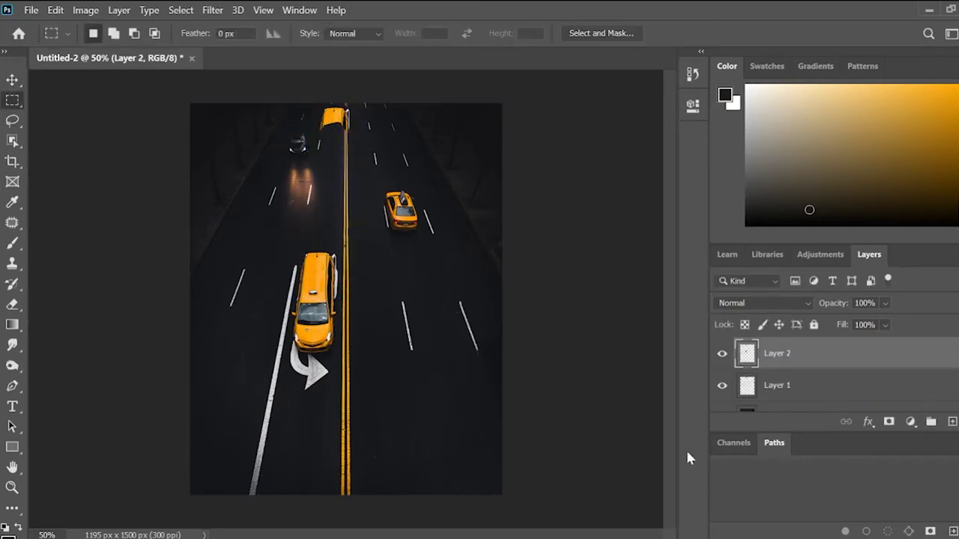
# - Marquee the area around the big taxi and apply a free transform to it
pyautogui.press('m')
pyautogui.moveTo(267, 190); pyautogui.dragTo(382, 298)
pyautogui.hotkey('ctrl', 't')
pyautogui.press('Return')
pyautogui.hotkey('ctrl', 'd')
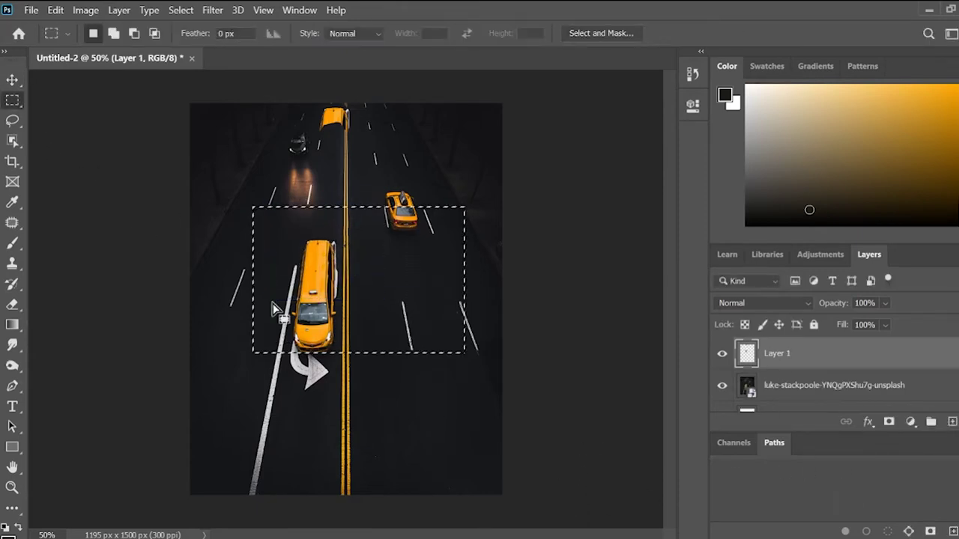
# - Warp the area beside the big taxi inward and merge away the extra empty layer
pyautogui.hotkey('ctrl', 't')
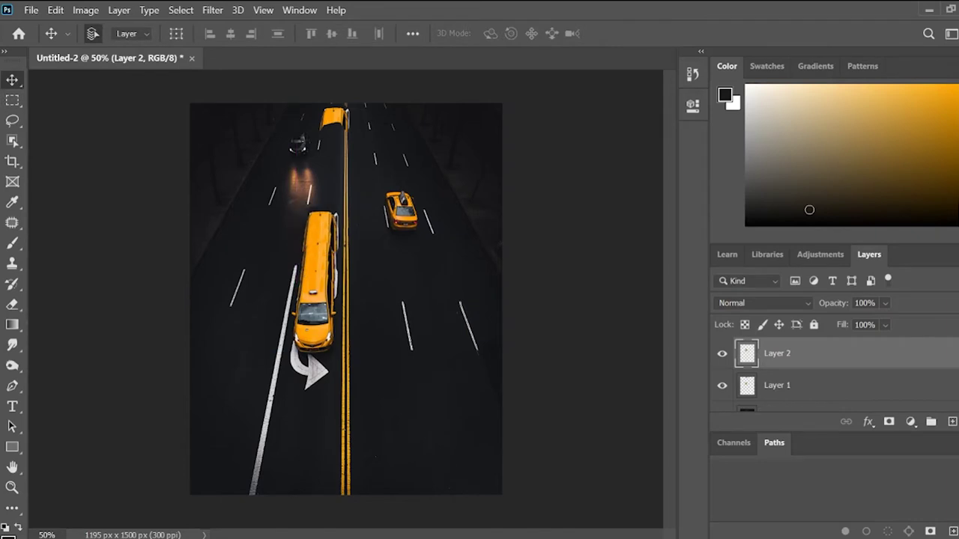
pyautogui.moveTo(401, 309); pyautogui.dragTo(394, 311)
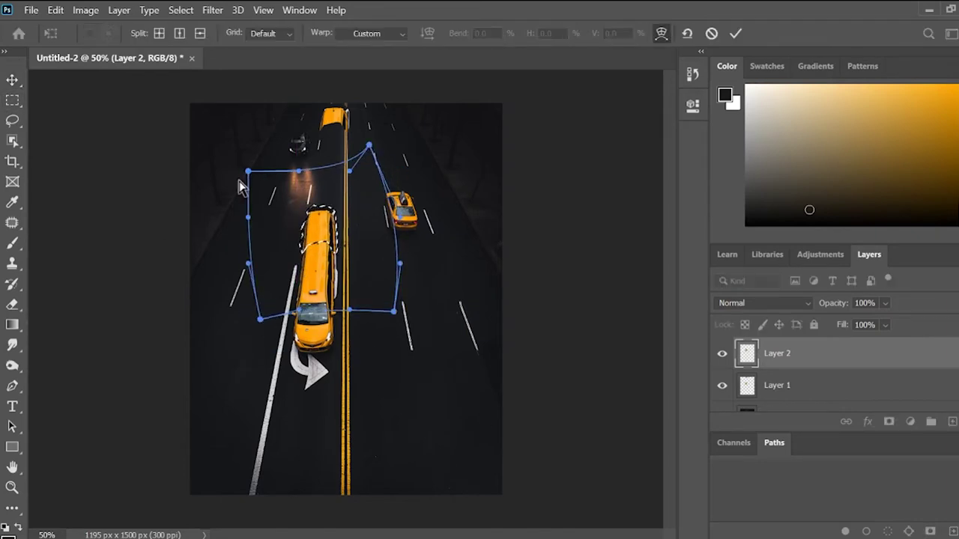
pyautogui.press('Return')
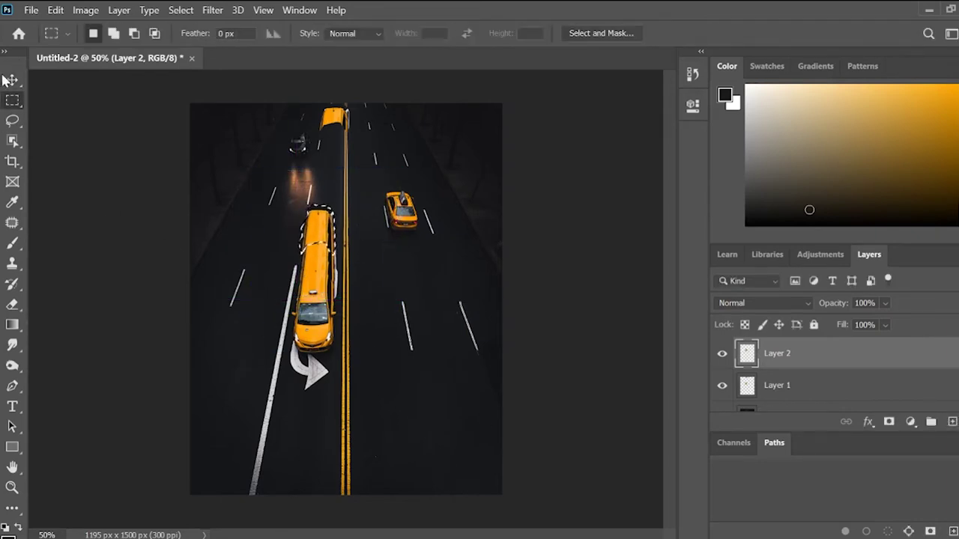
pyautogui.hotkey('ctrl', 'e')
pyautogui.press('m')
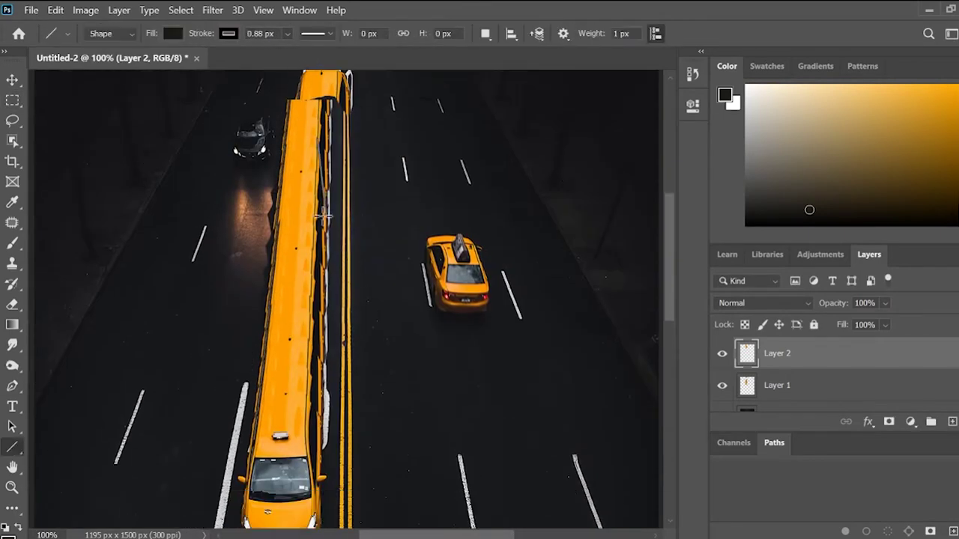
# - Draw a thin black line down the limousine body with the Line tool
pyautogui.moveTo(322, 99); pyautogui.dragTo(308, 429)
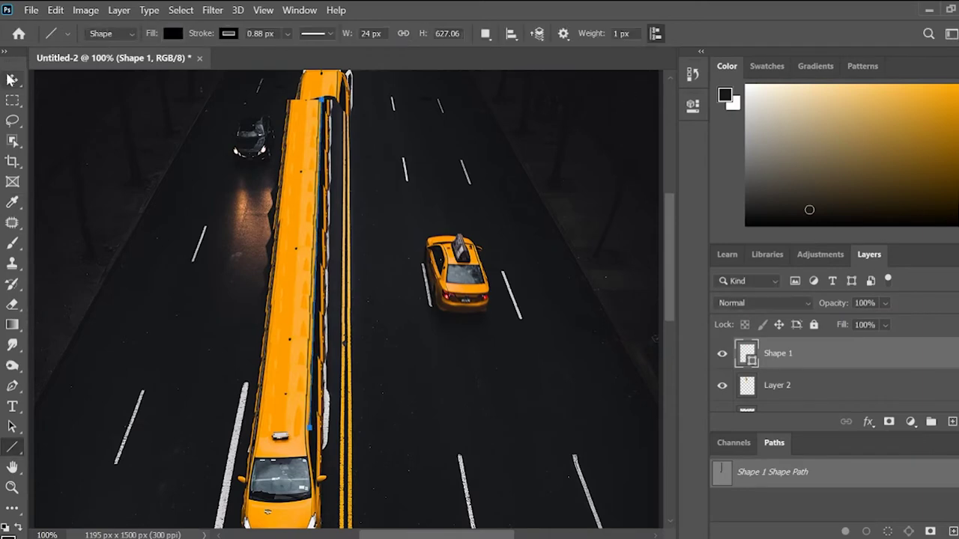
pyautogui.press('v')
pyautogui.press('u')
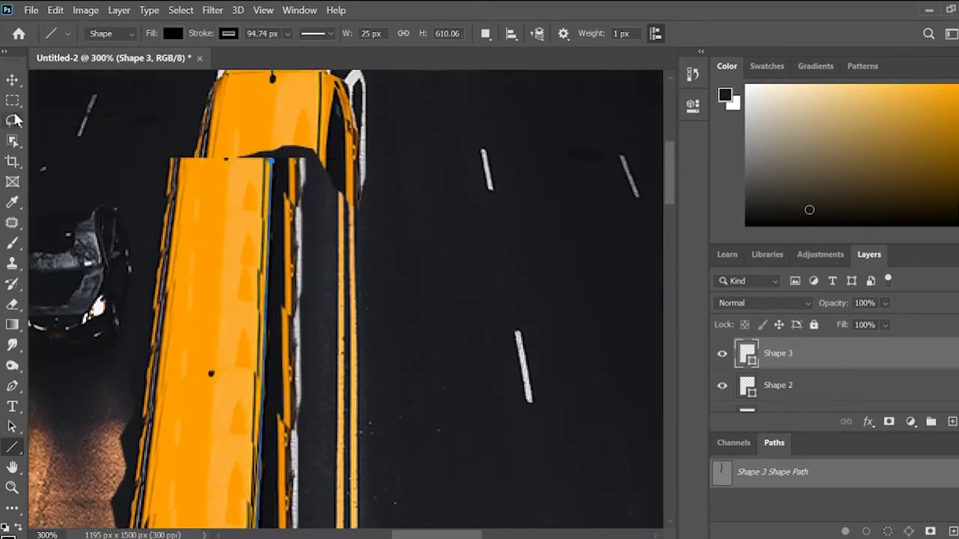
# - Fit the image on screen and close a first polygonal selection along the bus edge
pyautogui.click(12, 243)
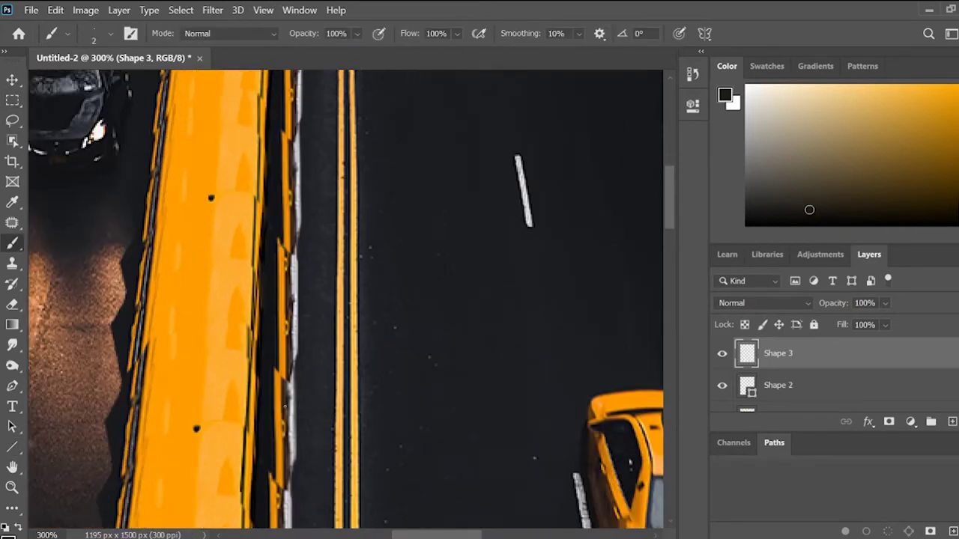
pyautogui.scroll(-2, 284, 407)
pyautogui.scroll(-3, 257, 397)
pyautogui.scroll(2, 225, 374)
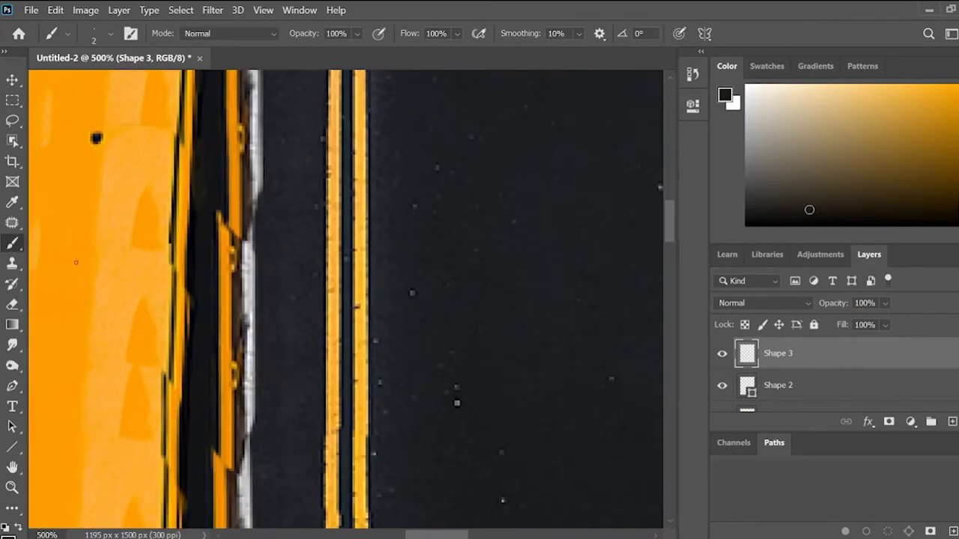
pyautogui.hotkey('ctrl', '1')
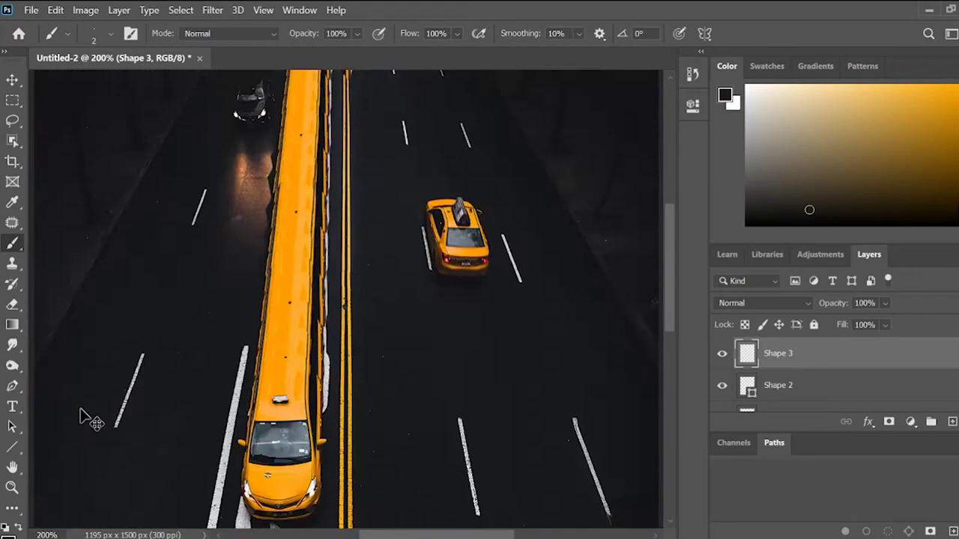
pyautogui.click(13, 122)
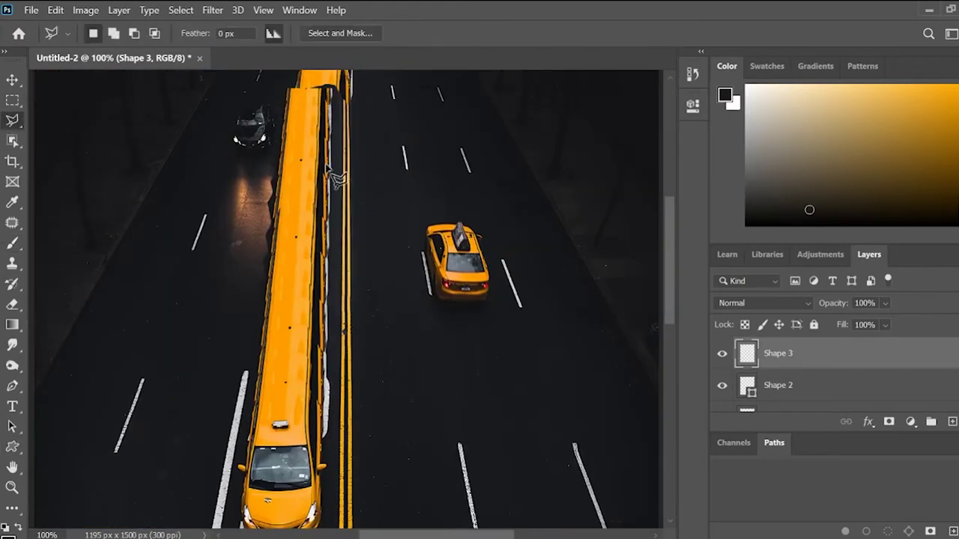
pyautogui.scroll(-1, 337, 180)
pyautogui.doubleClick(321, 405)
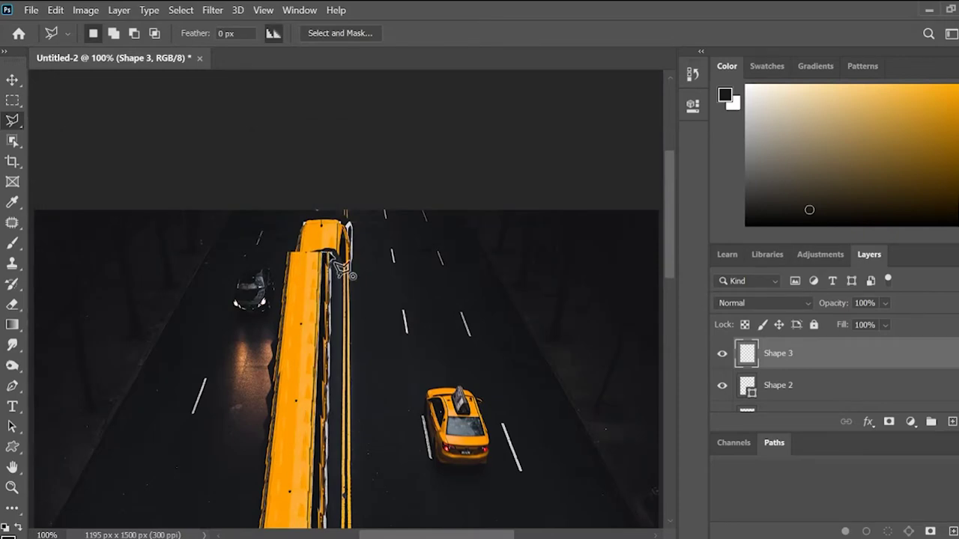
# - Redo the polygonal edge selection with new corner points, cancelling and closing it again
pyautogui.press('b')
pyautogui.click(13, 120)
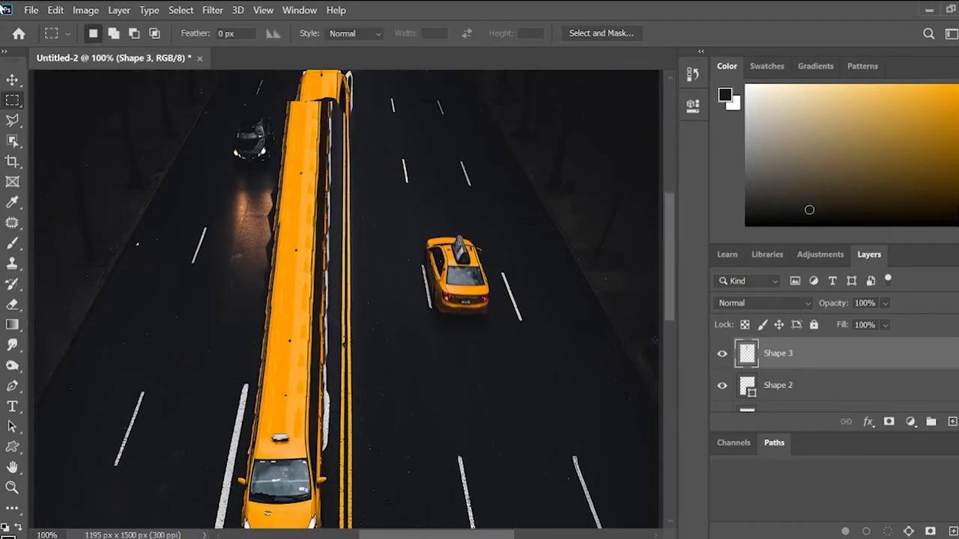
pyautogui.scroll(5, 333, 270)
pyautogui.click(334, 210)
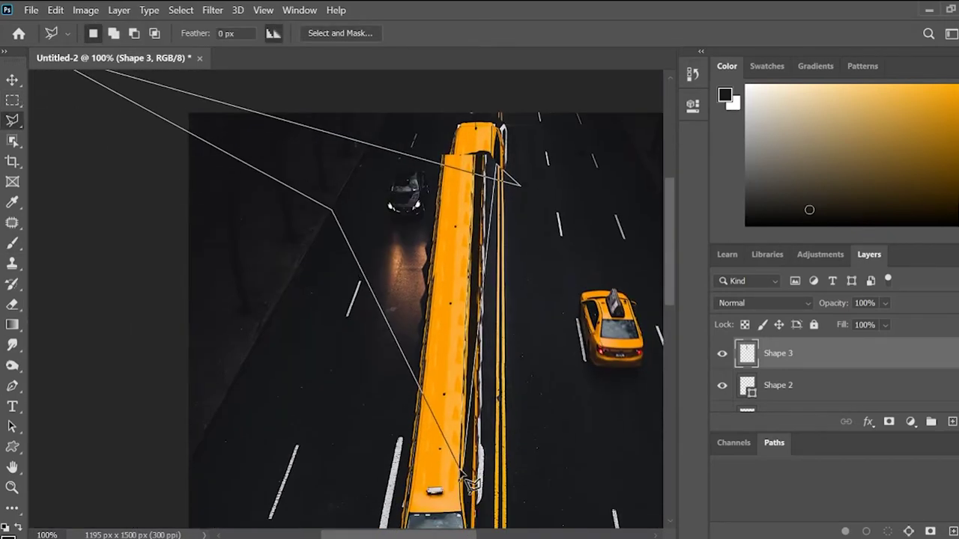
pyautogui.moveTo(469, 491); pyautogui.dragTo(519, 383)
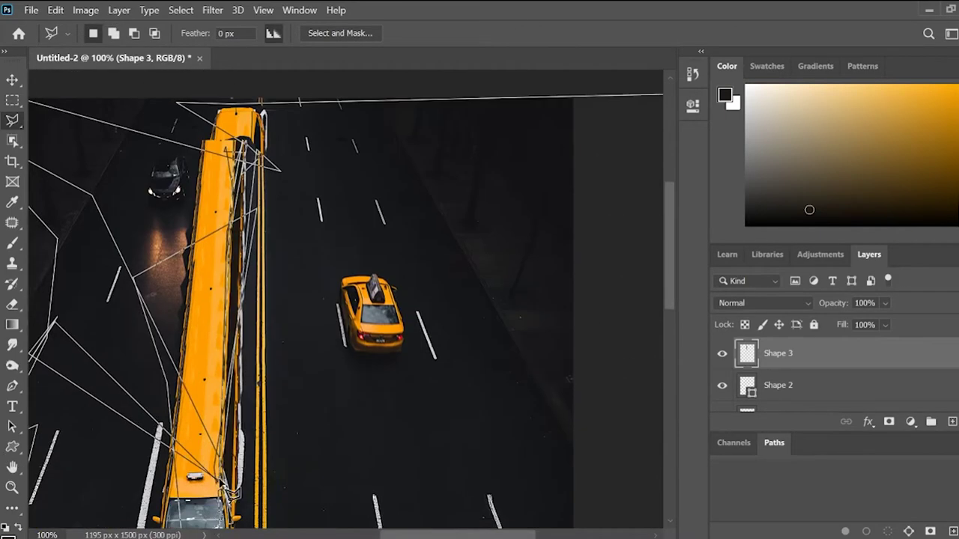
pyautogui.click(329, 394)
pyautogui.press('Escape')
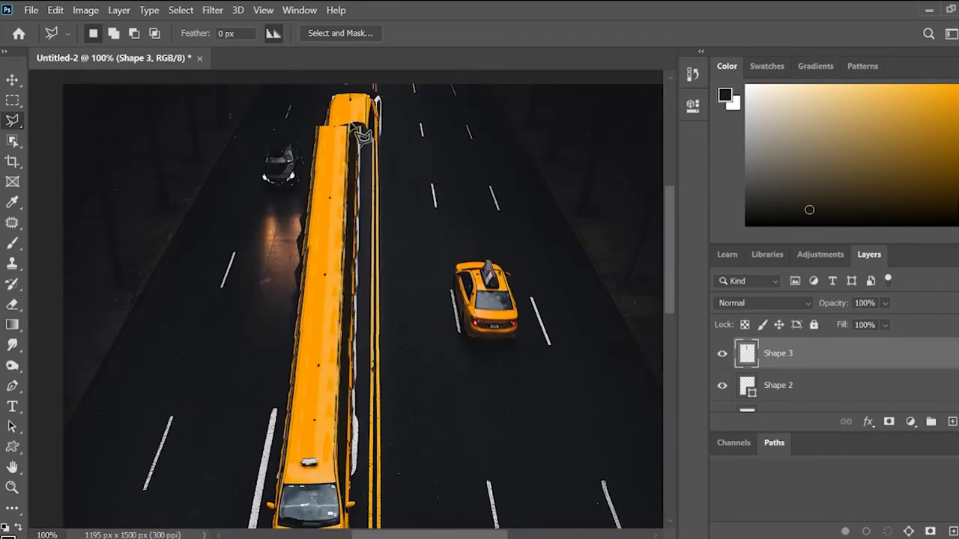
pyautogui.click(362, 135)
# - Zoom to 200% and close another polygonal selection along the bus edge
pyautogui.press('b')
pyautogui.hotkey('ctrl', '+')
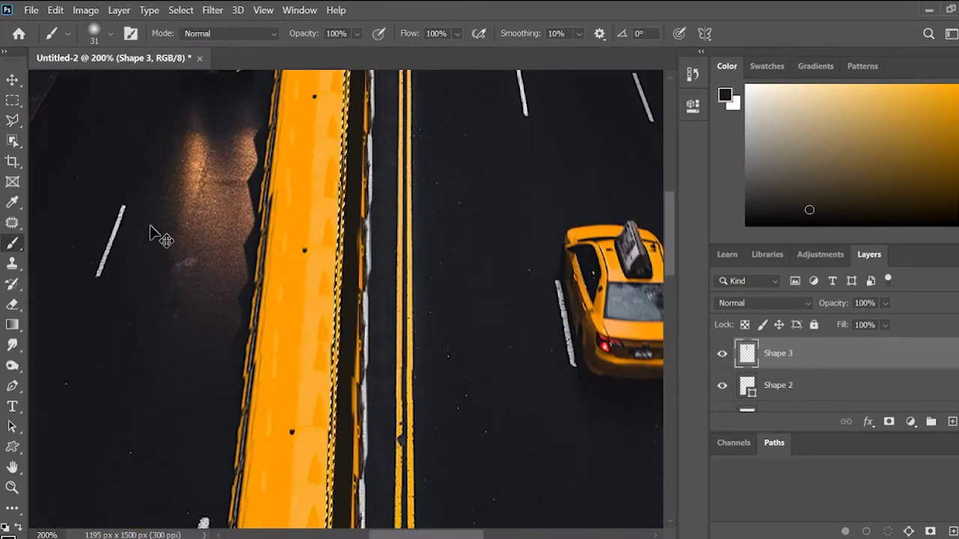
pyautogui.scroll(-2, 202, 143)
pyautogui.scroll(-4, 231, 353)
pyautogui.press('l')
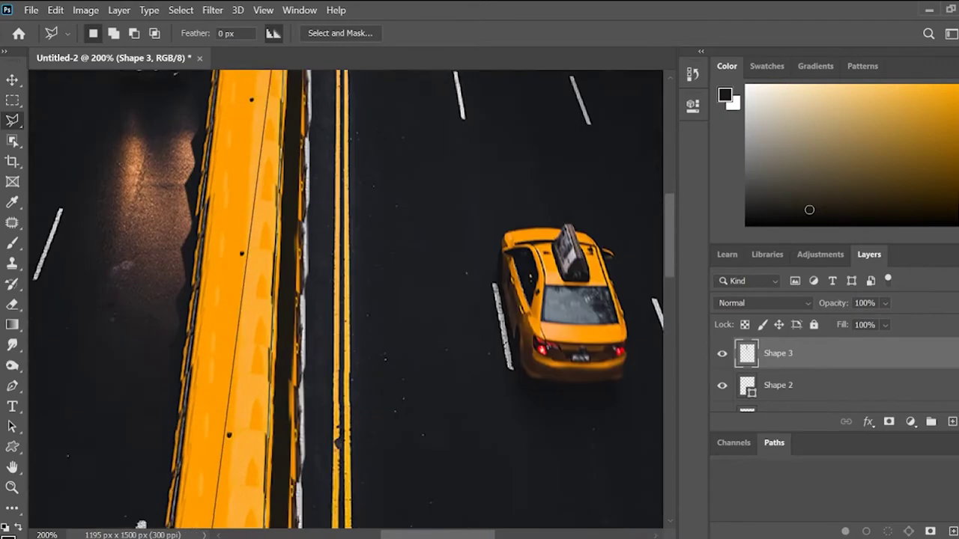
pyautogui.click(264, 460)
pyautogui.press('b')
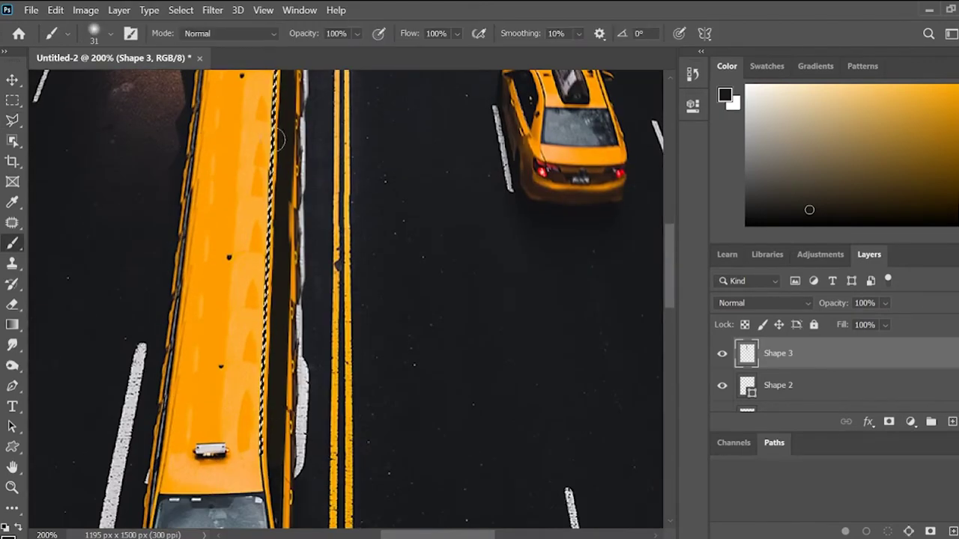
# - Make a polygonal selection along the bus's right edge
pyautogui.scroll(5, 281, 199)
pyautogui.press('l')
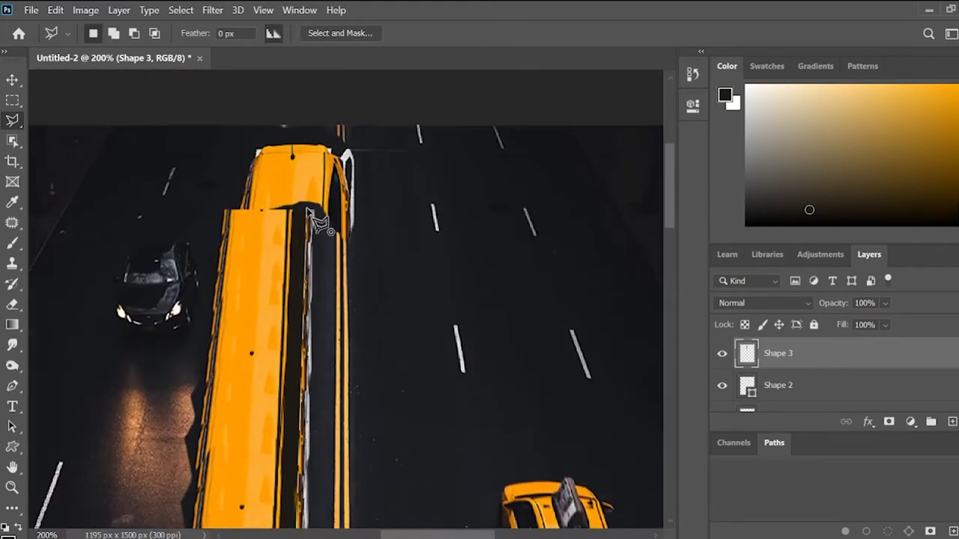
pyautogui.click(305, 304)
pyautogui.press('b')
pyautogui.scroll(-5, 286, 477)
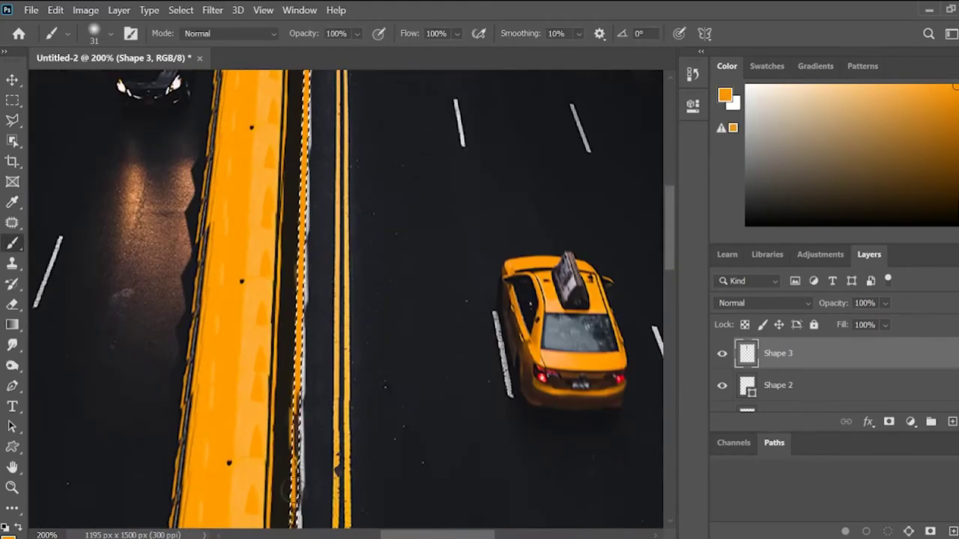
pyautogui.scroll(-5, 285, 476)
# - Zoom out and back in on the limousine's edge to inspect it
pyautogui.press('m')
pyautogui.hotkey('ctrl', '-')
pyautogui.hotkey('ctrl', '-')
pyautogui.hotkey('ctrl', '-')
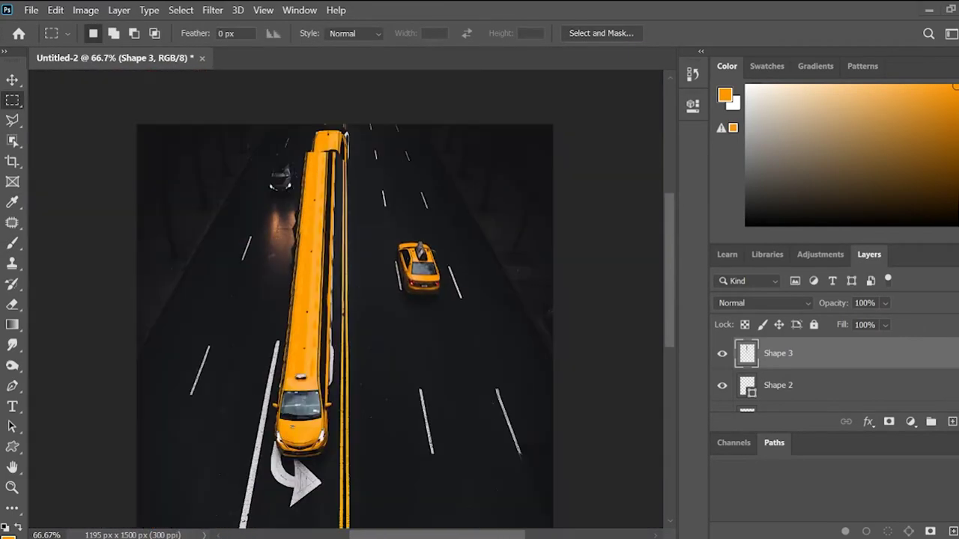
pyautogui.hotkey('ctrl', '+')
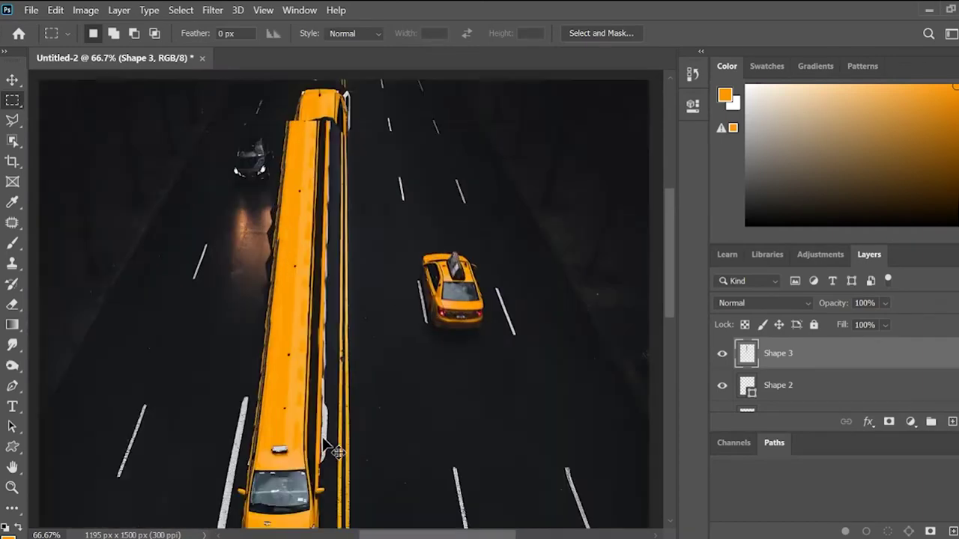
pyautogui.hotkey('ctrl', '+')
pyautogui.hotkey('ctrl', '+')
pyautogui.press('b')
pyautogui.press('m')
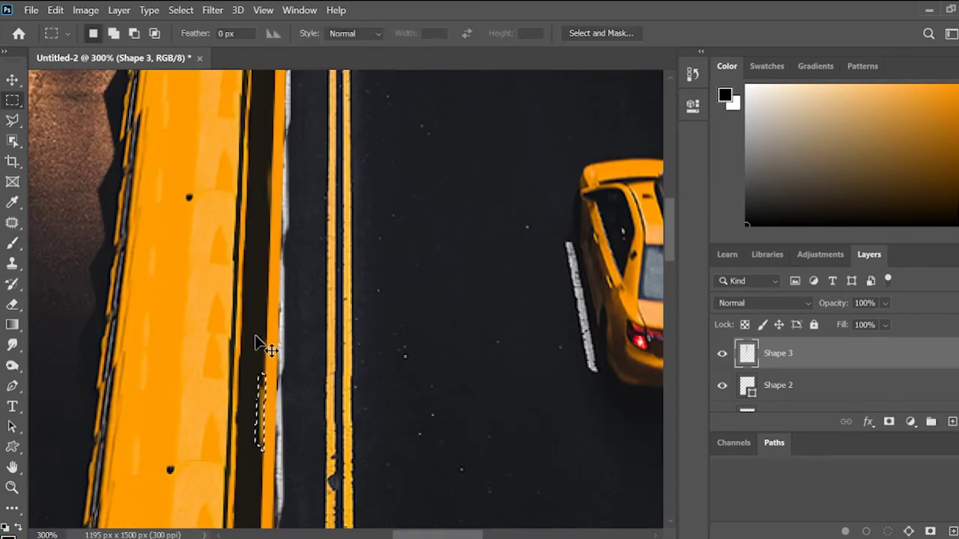
pyautogui.press('b')
pyautogui.press('m')
pyautogui.hotkey('ctrl', '-')
pyautogui.scroll(-3, 390, 410)
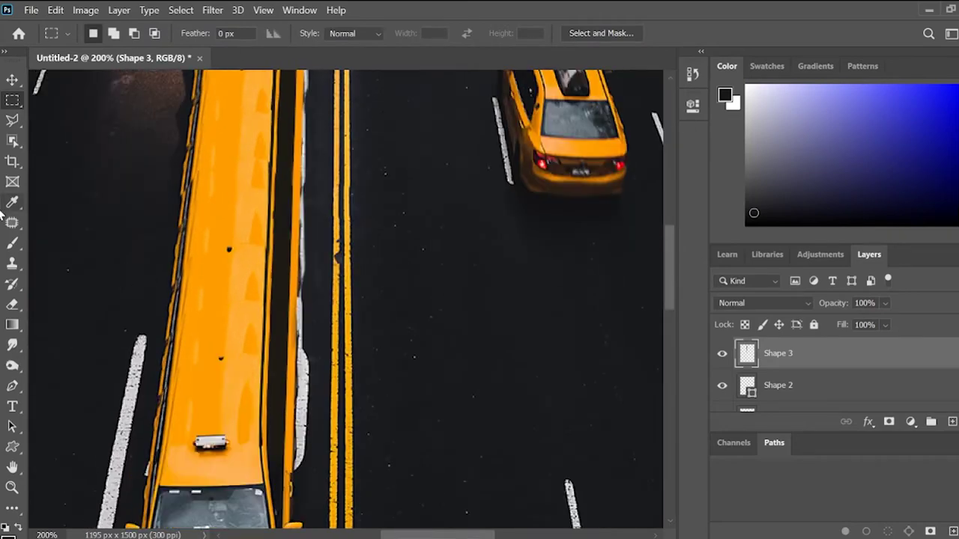
# - Close a polygonal selection along the lower bus edge
pyautogui.press('l')
pyautogui.scroll(6, 160, 182)
pyautogui.scroll(-2, 160, 182)
pyautogui.scroll(-3, 172, 361)
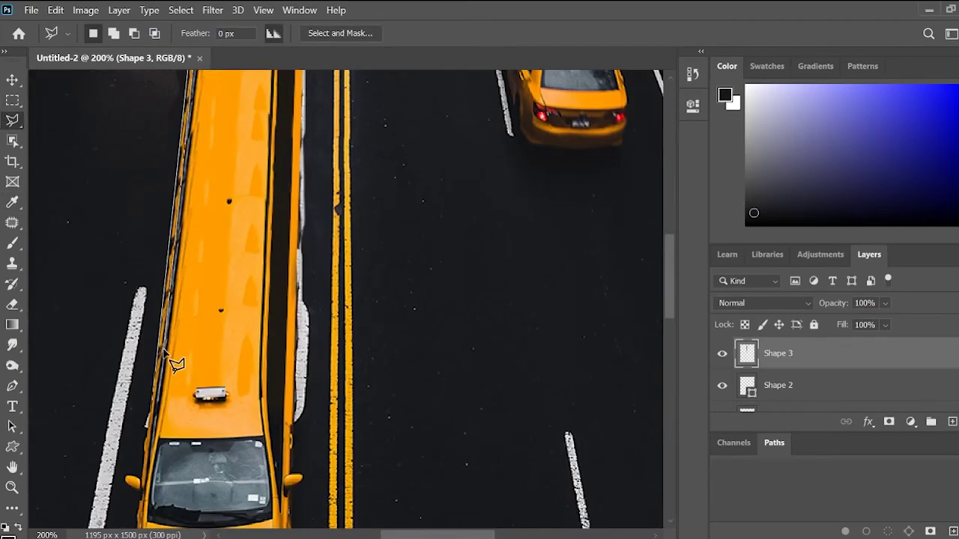
pyautogui.doubleClick(160, 424)
# - Sample the taxi's orange with the Eyedropper and paint over the selected edge
pyautogui.press('i')
pyautogui.click(161, 374)
pyautogui.press('b')
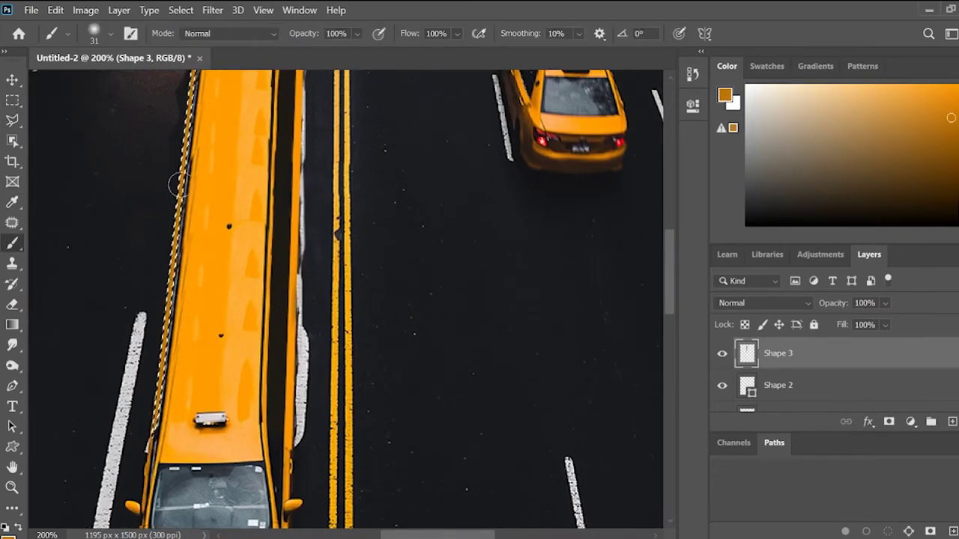
pyautogui.scroll(4, 196, 464)
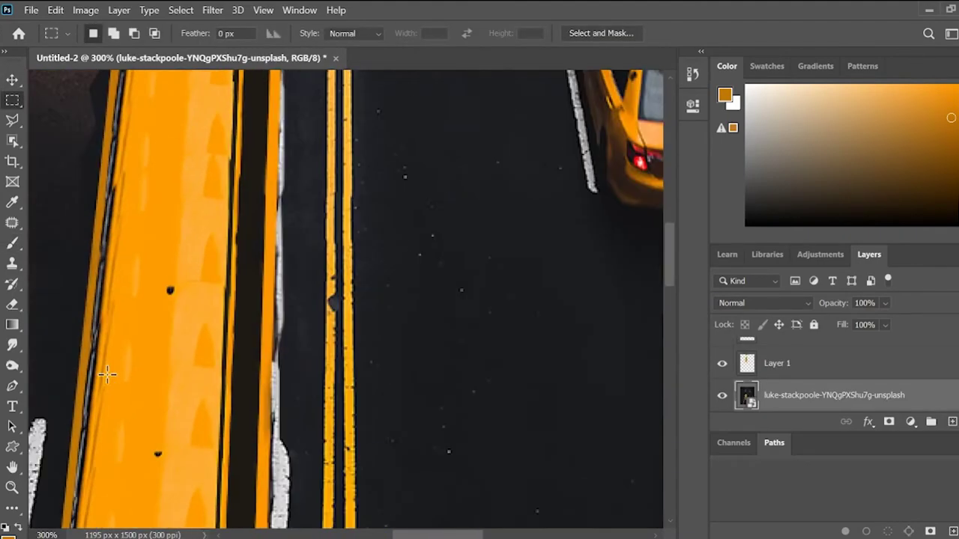
pyautogui.scroll(-2, 107, 374)
# - Deselect, pick the Shape 4 layer, fit the image to screen and select all
pyautogui.press('i')
pyautogui.press('b')
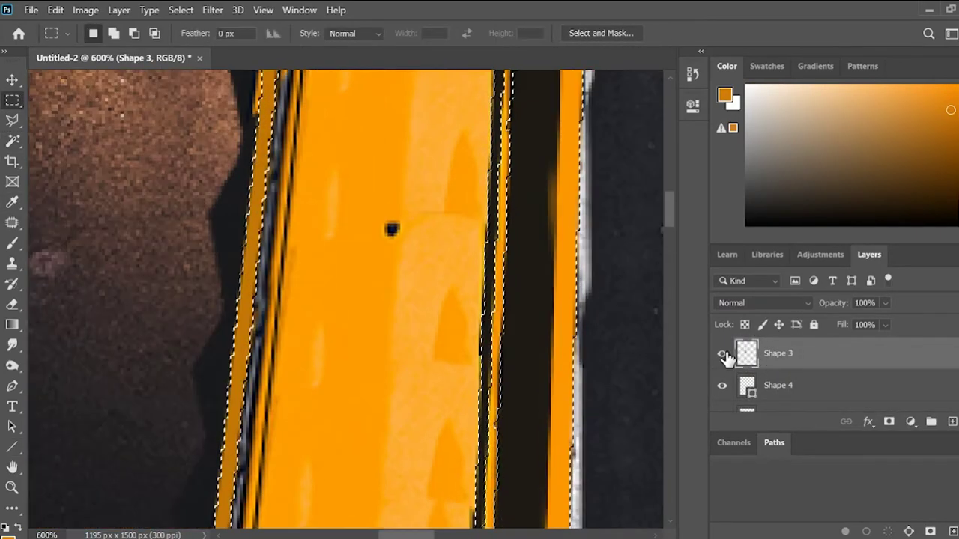
pyautogui.hotkey('ctrl', 'd')
pyautogui.click(725, 390)
pyautogui.press('w')
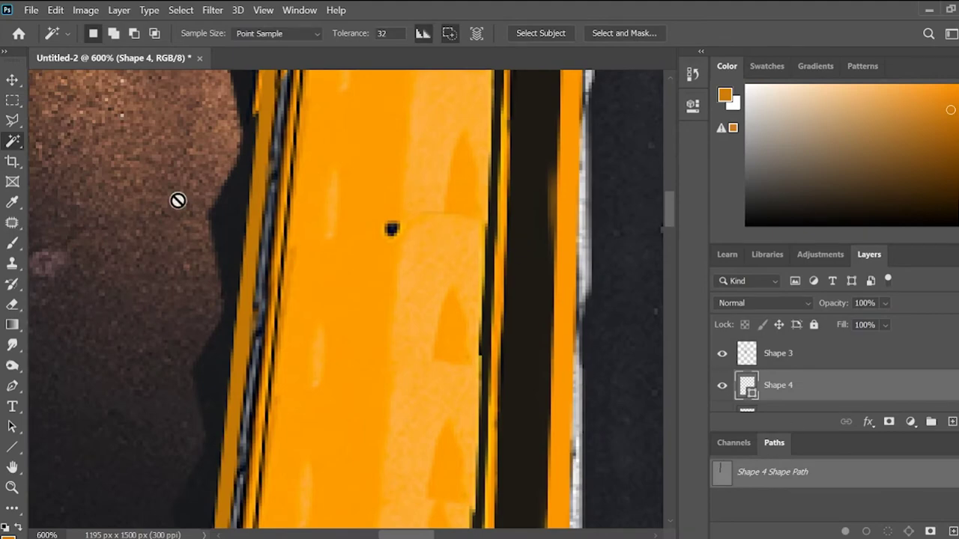
pyautogui.hotkey('ctrl', '1')
pyautogui.hotkey('ctrl', 'a')
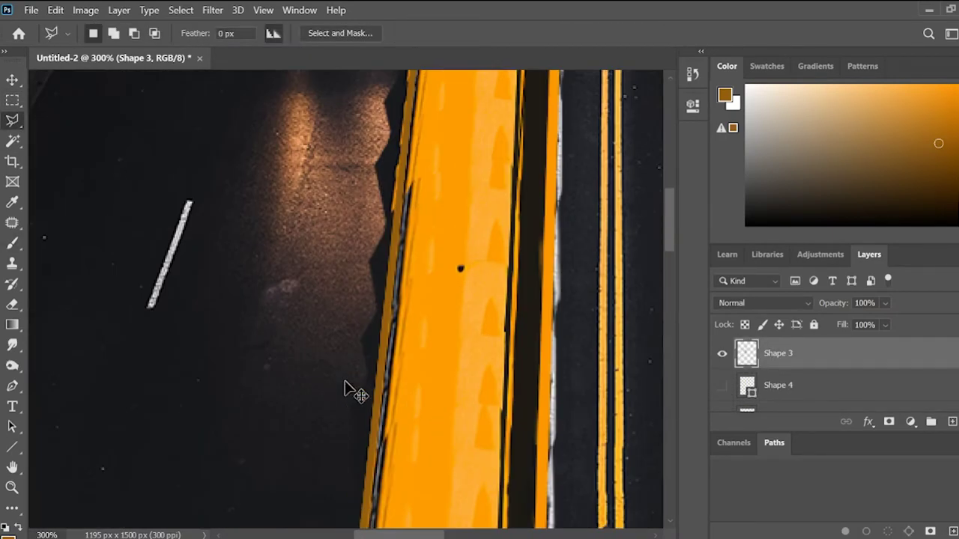
# - Scroll around the image to inspect the limousine's left edge
pyautogui.scroll(3, 506, 81)
pyautogui.scroll(-5, 442, 151)
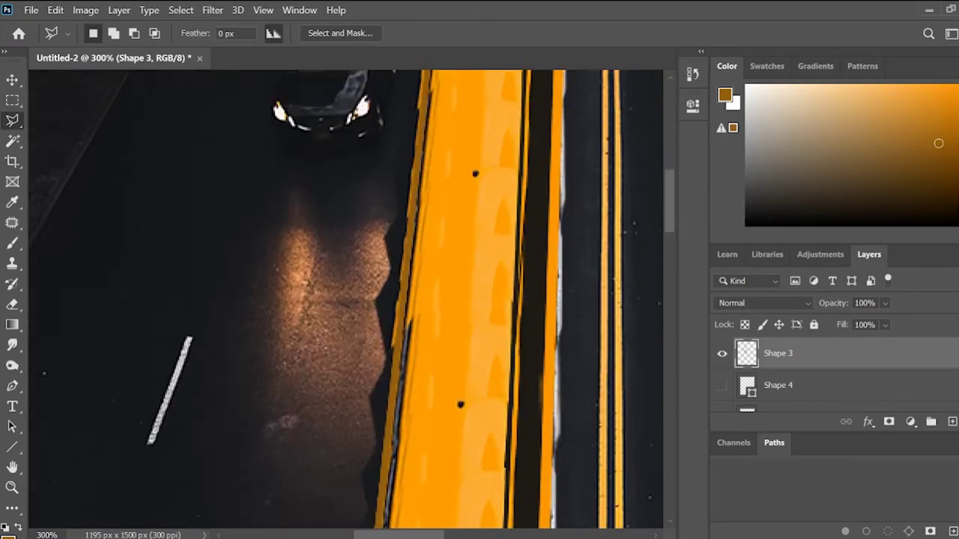
pyautogui.scroll(-3, 345, 427)
pyautogui.scroll(3, 345, 427)
pyautogui.scroll(5, 395, 299)
pyautogui.scroll(-8, 403, 327)
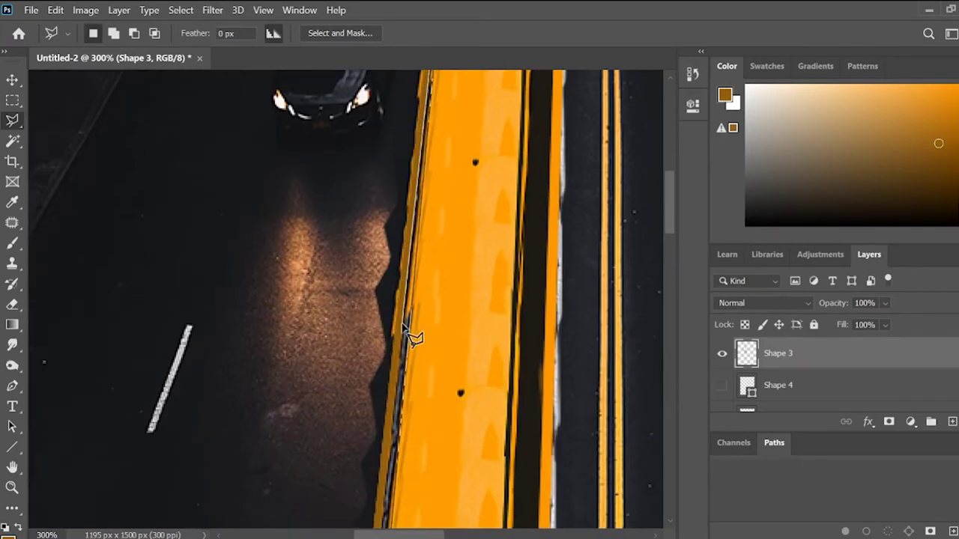
# - Reset the colours and swap them so white is the paint colour
pyautogui.scroll(-6, 60, 306)
pyautogui.press('b')
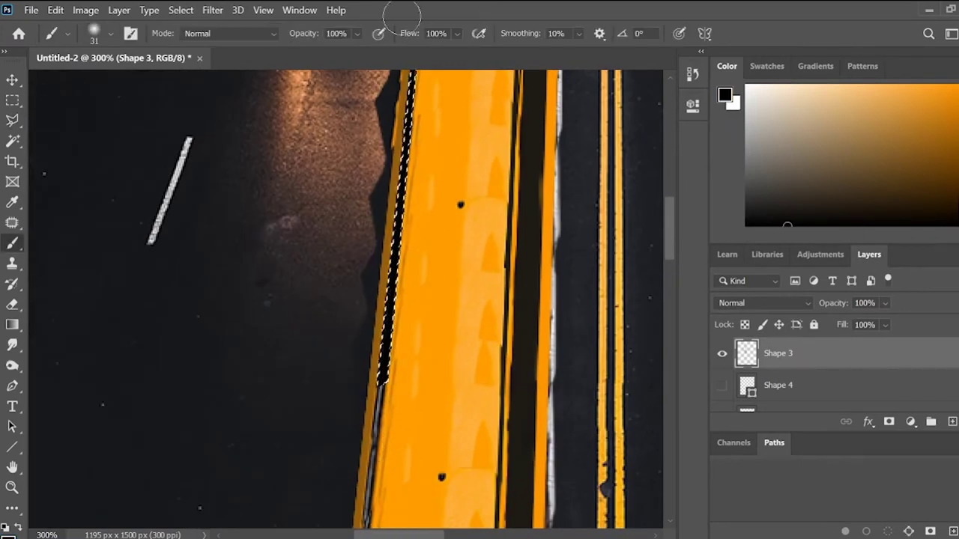
pyautogui.scroll(10, 460, 150)
pyautogui.press('m')
pyautogui.scroll(-15, 426, 448)
pyautogui.scroll(2, 419, 360)
pyautogui.hscroll(-3, 476, 260)
pyautogui.press('x')
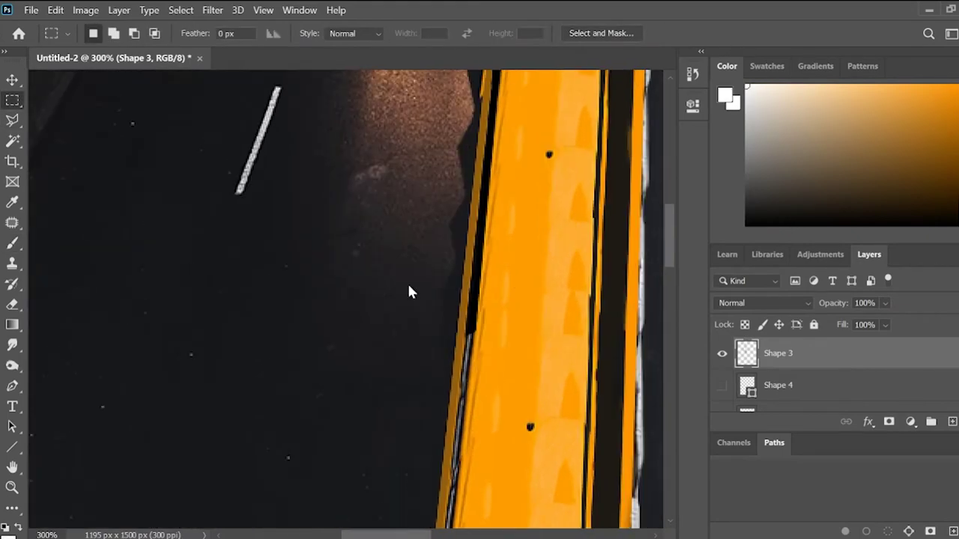
pyautogui.press('b')
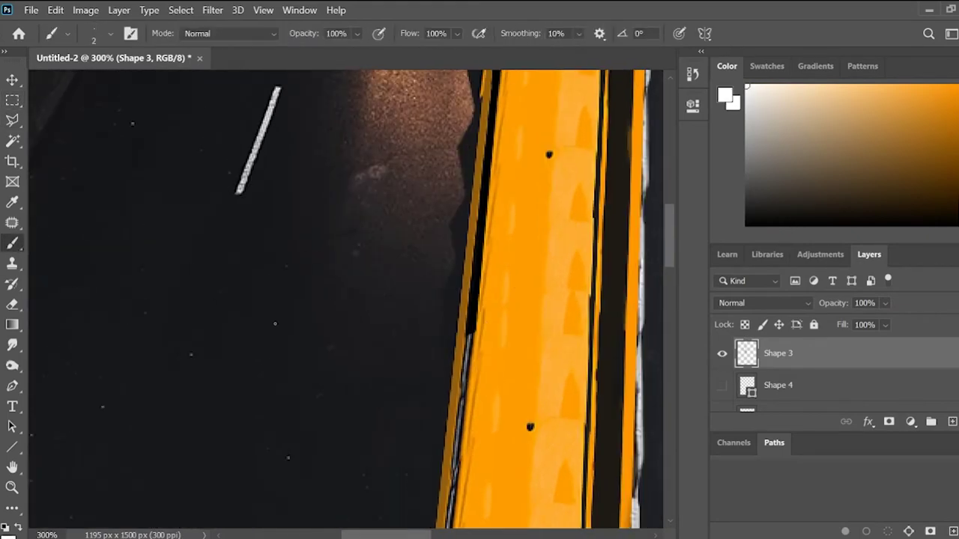
pyautogui.hotkey('ctrl', '-')
pyautogui.hotkey('ctrl', '-')
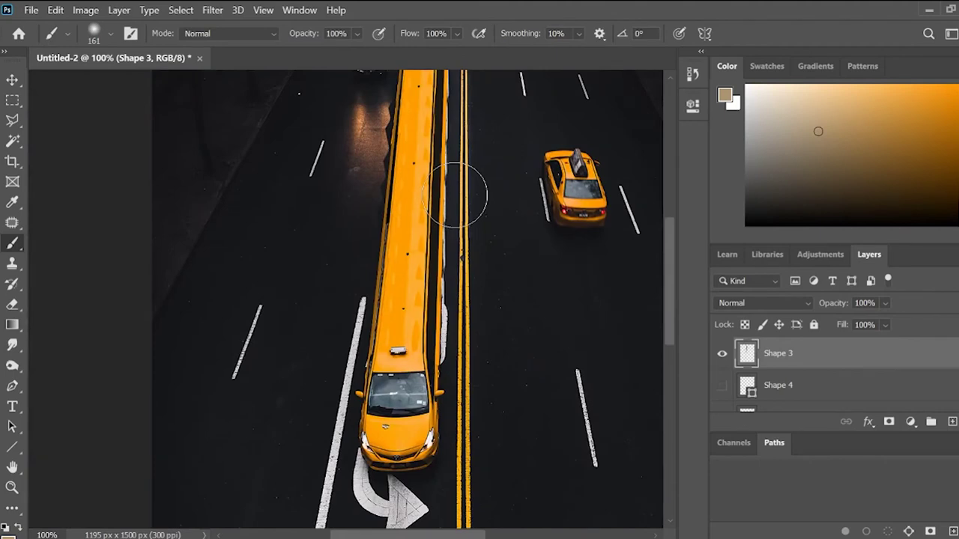
# - Draw a straight line along the limousine with the Line tool
pyautogui.click(12, 448)
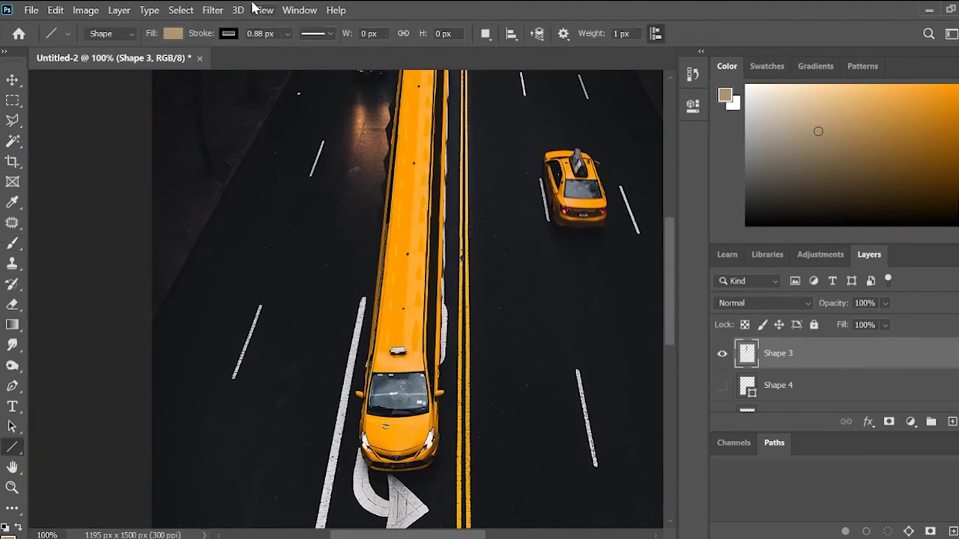
pyautogui.scroll(2, 405, 345)
pyautogui.moveTo(403, 346); pyautogui.dragTo(376, 432)
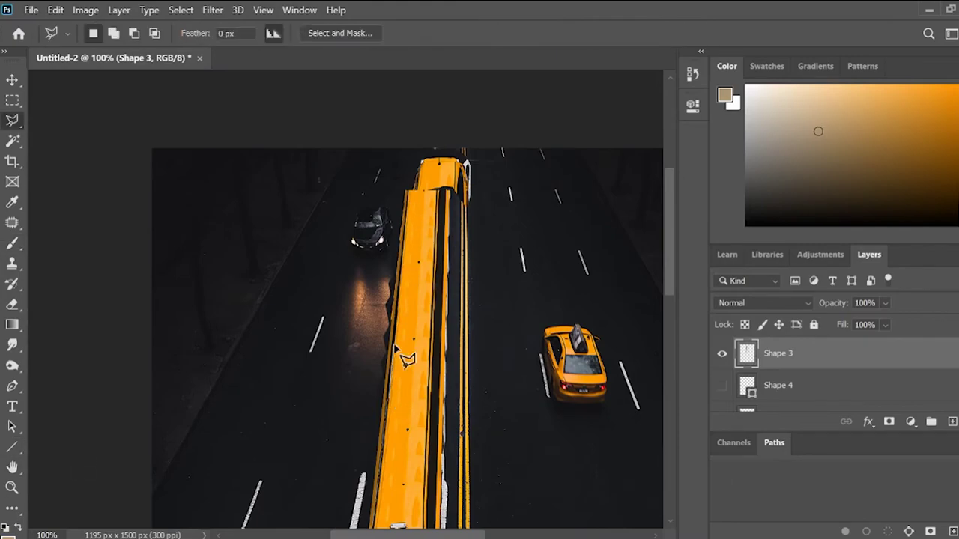
pyautogui.scroll(3, 414, 202)
pyautogui.scroll(-3, 367, 465)
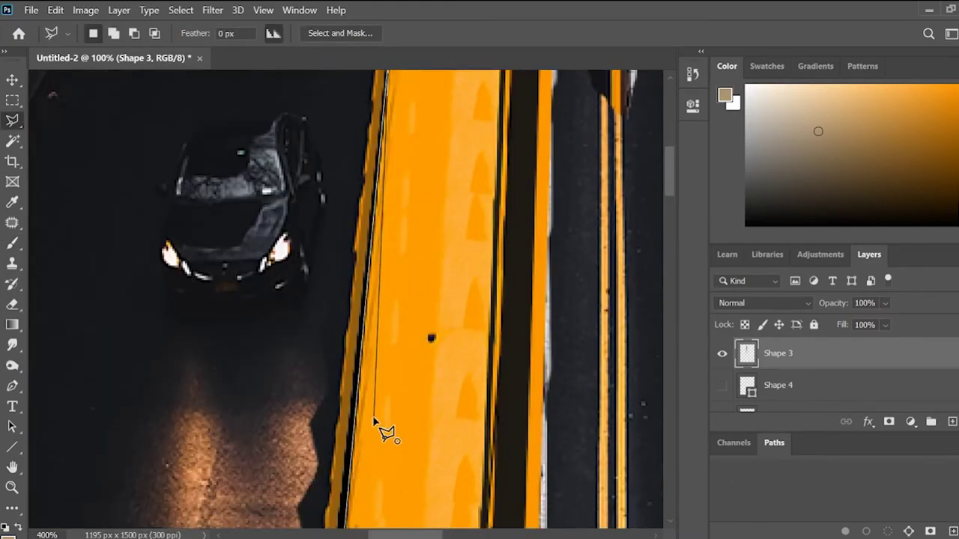
pyautogui.scroll(-2, 378, 419)
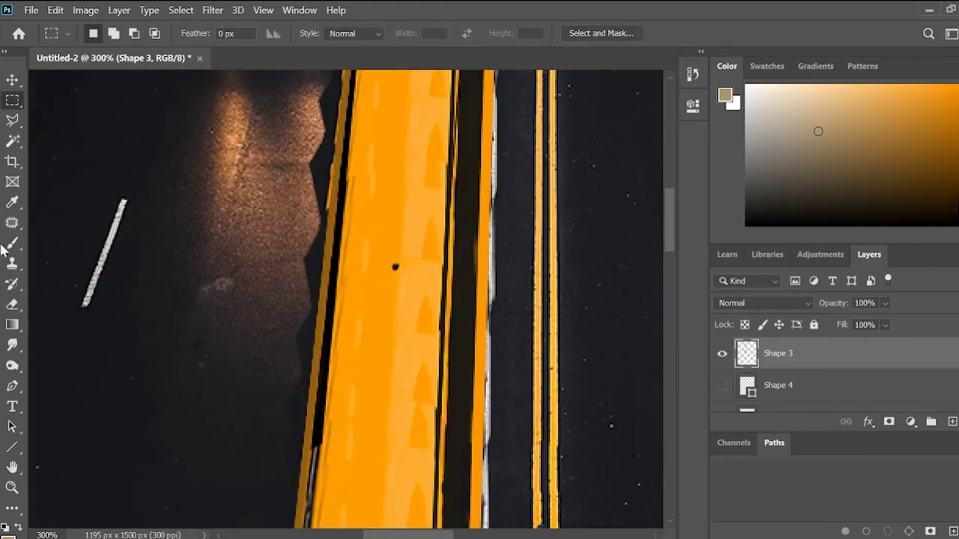
pyautogui.scroll(3, 292, 445)
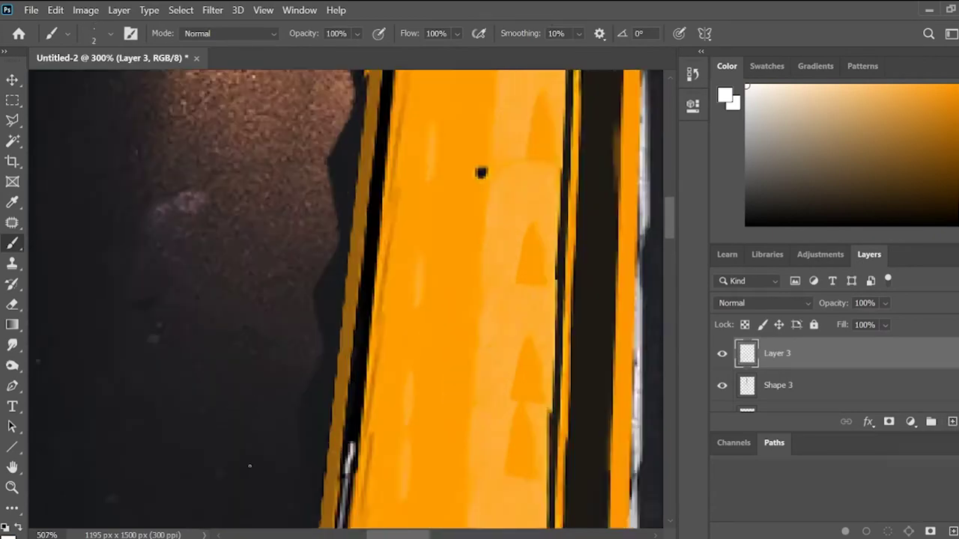
# - Paint white strokes up the black edge stripe, zoomed to 400%
pyautogui.scroll(3, 292, 445)
pyautogui.moveTo(427, 421); pyautogui.dragTo(473, 203)
pyautogui.hotkey('ctrl', '+')
pyautogui.hotkey('ctrl', '+')
pyautogui.hotkey('ctrl', '+')
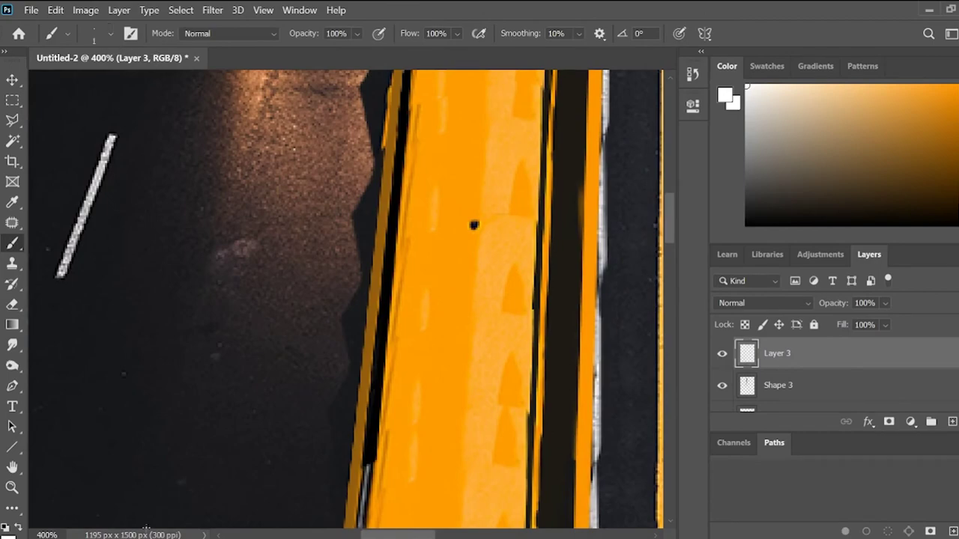
pyautogui.scroll(3, 389, 427)
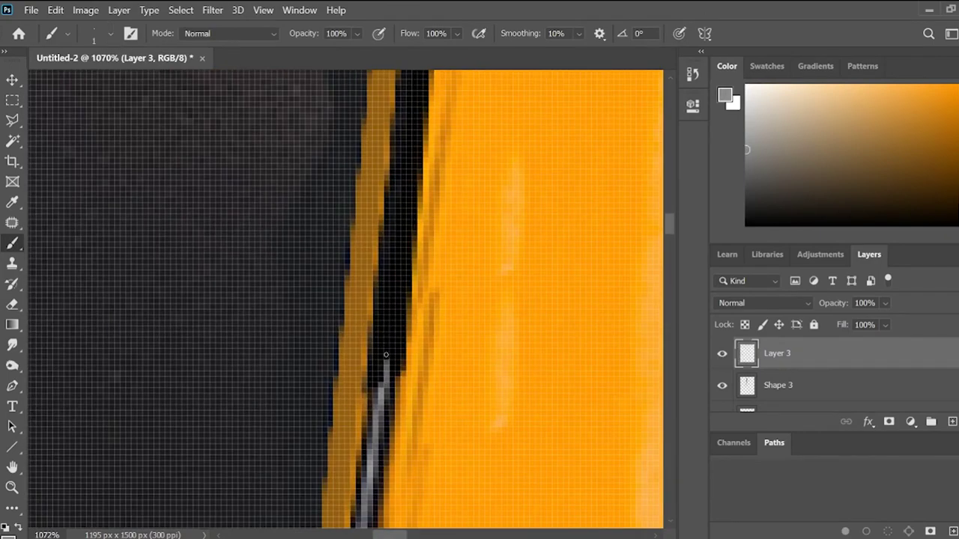
pyautogui.moveTo(354, 385); pyautogui.dragTo(442, 329)
# - Scroll along the limousine to check the painted left edge
pyautogui.scroll(1, 442, 330)
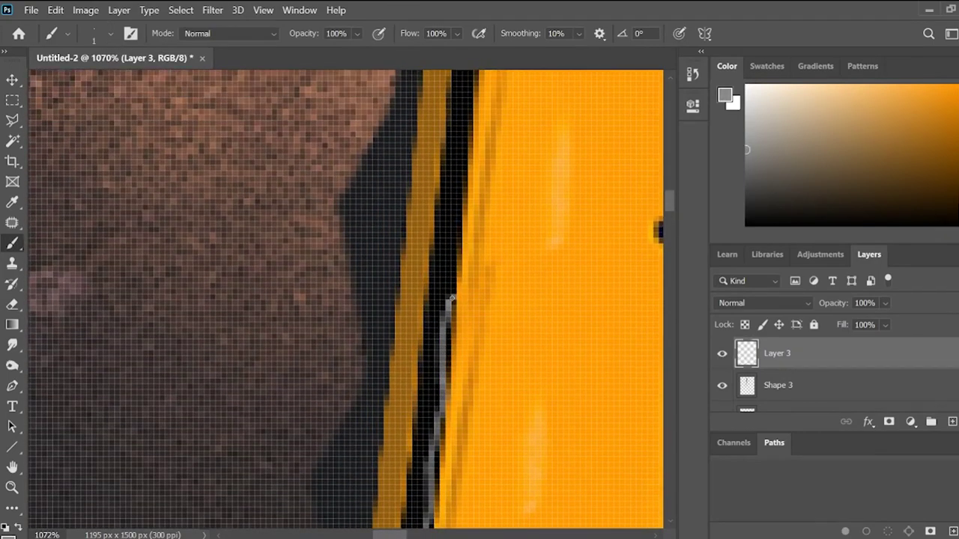
pyautogui.scroll(2, 453, 322)
pyautogui.scroll(1, 465, 315)
pyautogui.scroll(2, 476, 305)
pyautogui.scroll(-3, 476, 306)
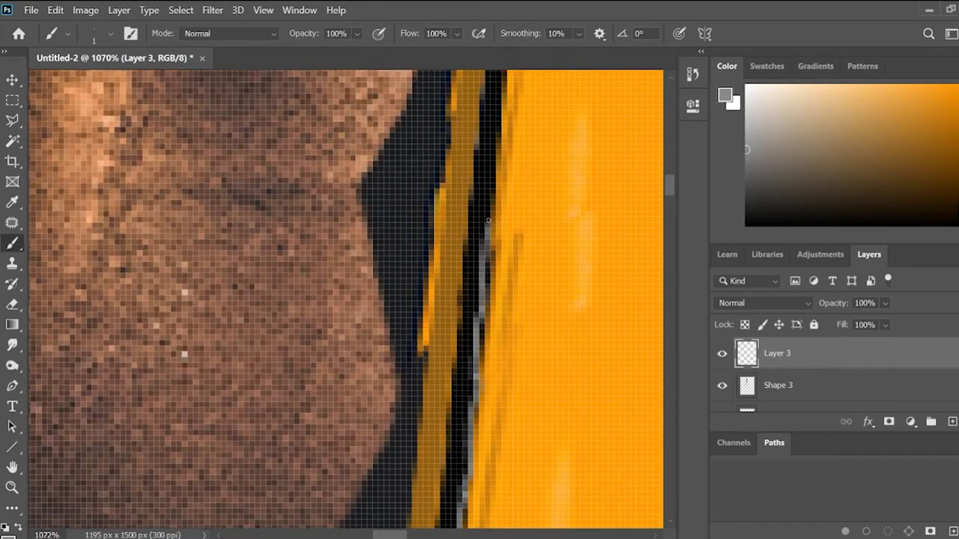
pyautogui.scroll(-3, 479, 397)
pyautogui.scroll(-3, 470, 389)
pyautogui.scroll(4, 374, 359)
pyautogui.scroll(-4, 375, 359)
pyautogui.scroll(1, 374, 375)
pyautogui.scroll(2, 437, 133)
# - Paint inside a polygonal selection along the bus's left edge, then deselect
pyautogui.press('l')
pyautogui.scroll(-2, 411, 306)
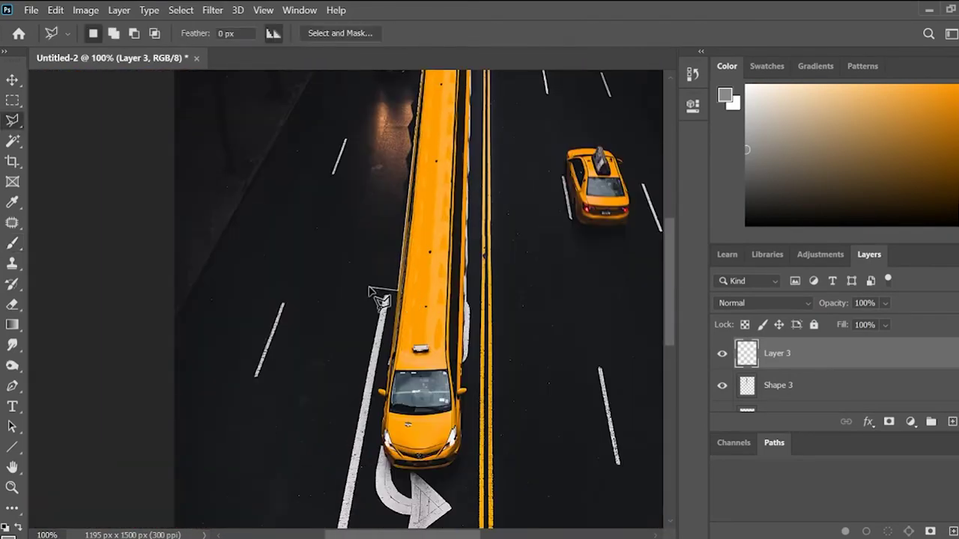
pyautogui.scroll(2, 450, 188)
pyautogui.press('b')
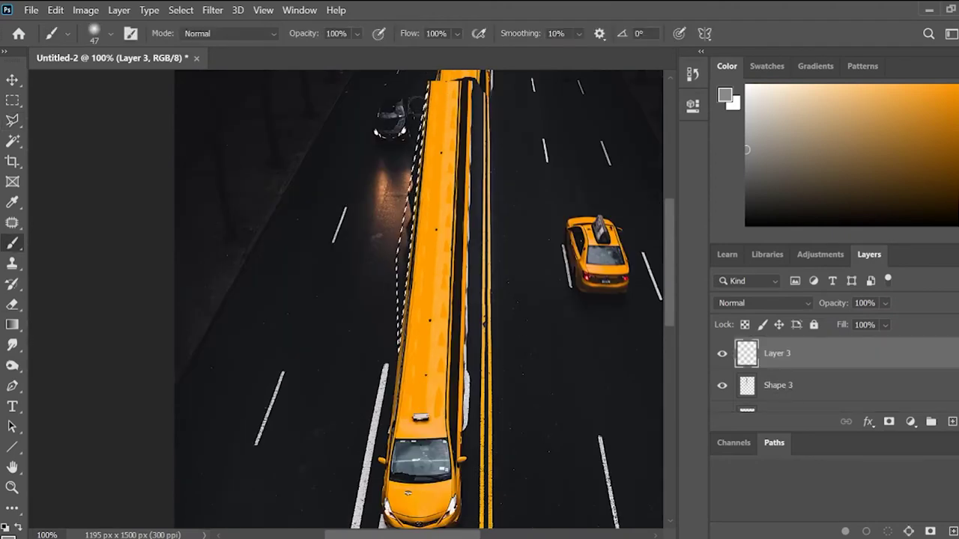
pyautogui.hotkey('ctrl', 'd')
pyautogui.press('e')
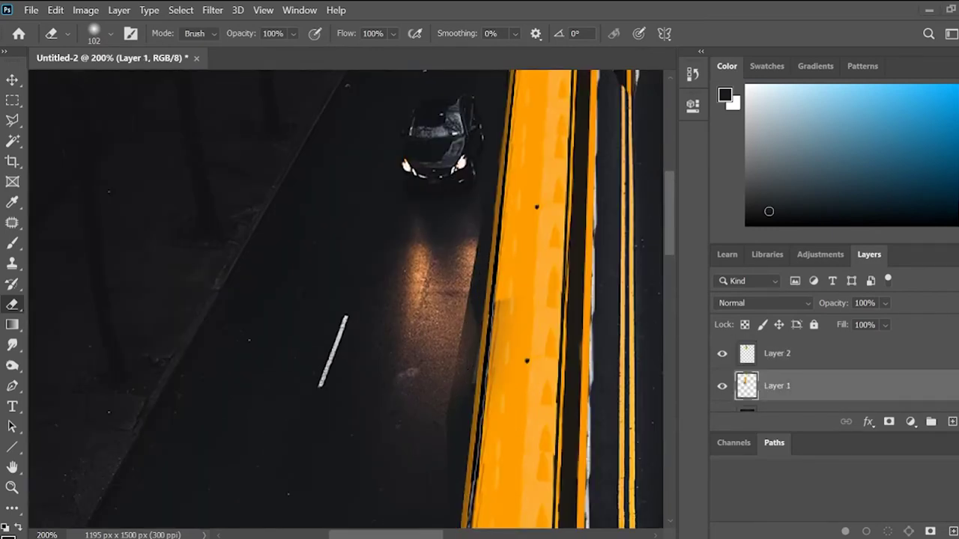
# - Switch through Layer 2, Layer 3 and Layer 1, then start lassoing the white strip
pyautogui.scroll(2, 439, 323)
pyautogui.hotkey('alt', ']')
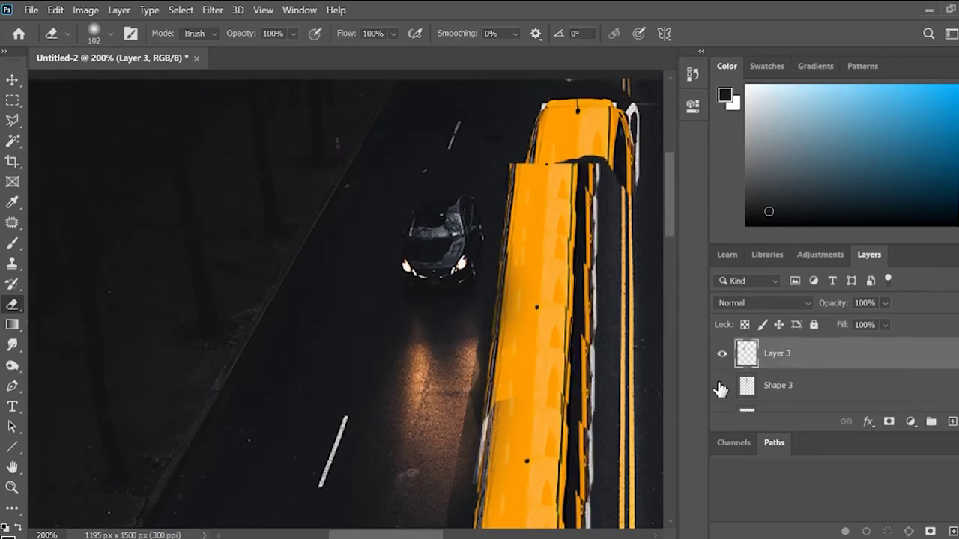
pyautogui.click(723, 391)
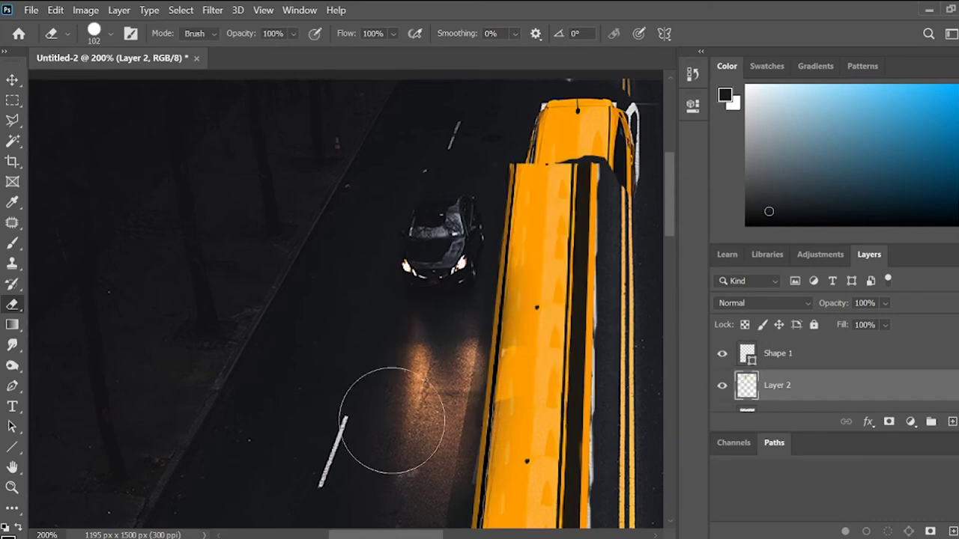
pyautogui.click(738, 360)
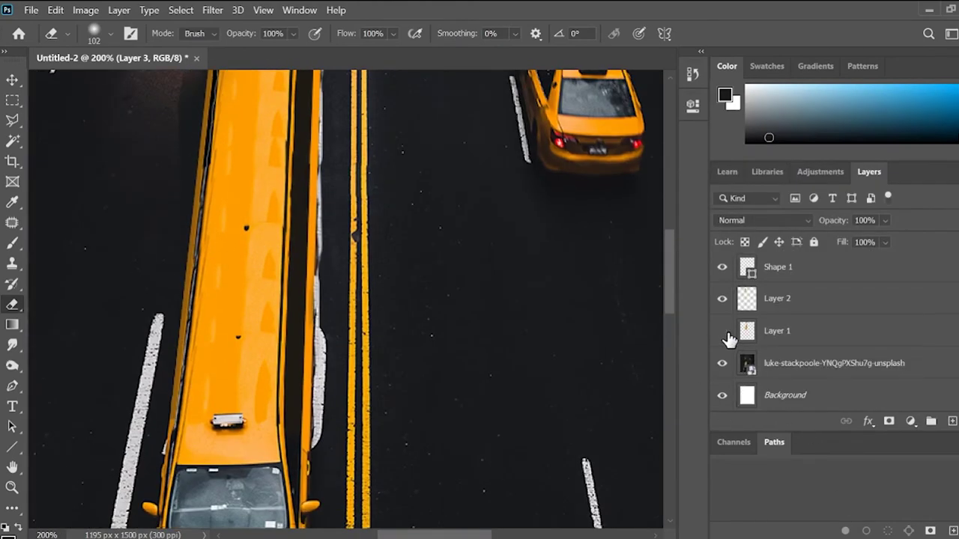
pyautogui.click(725, 333)
pyautogui.press('m')
pyautogui.press('l')
pyautogui.click(459, 456)
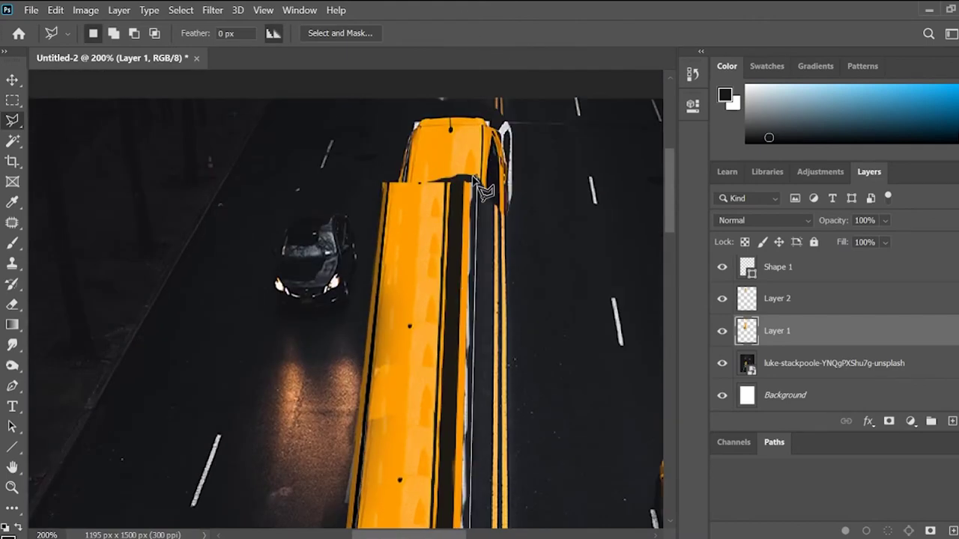
# - Marquee-select the limousine's rear end on Layer 2 and apply a transform
pyautogui.scroll(5, 444, 146)
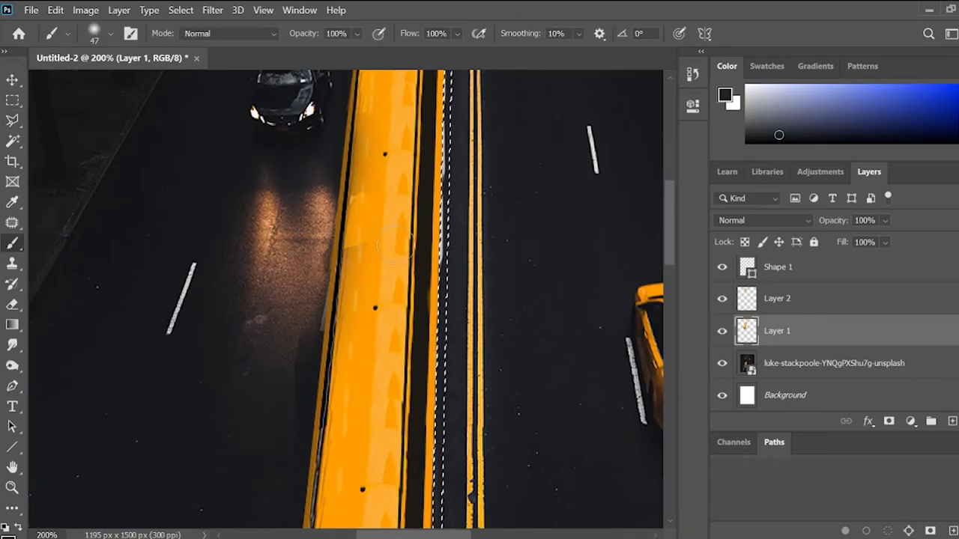
pyautogui.hotkey('alt', ']')
pyautogui.scroll(-5, 567, 342)
pyautogui.hotkey('ctrl', '-')
pyautogui.hotkey('ctrl', '-')
pyautogui.press('m')
pyautogui.hotkey('ctrl', '+')
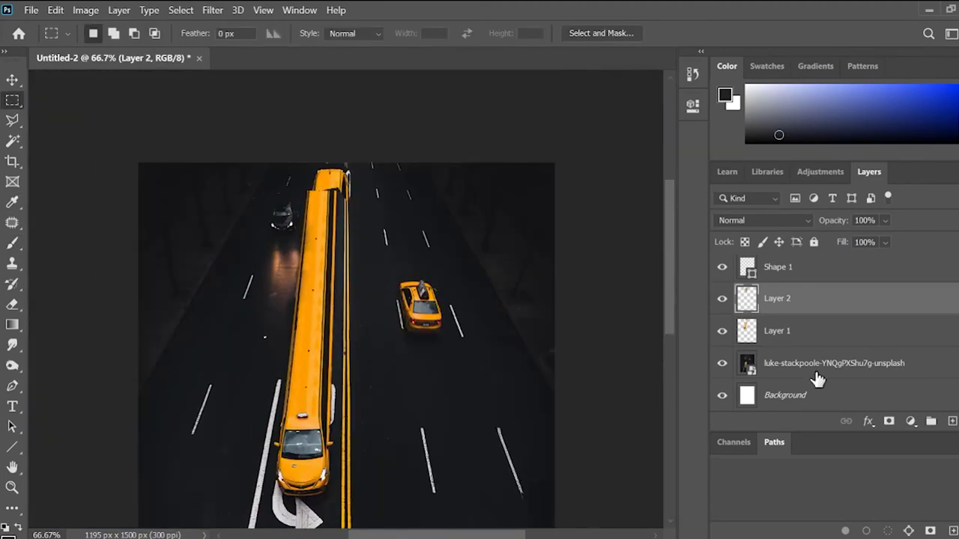
pyautogui.scroll(2, 407, 272)
pyautogui.moveTo(225, 201); pyautogui.dragTo(368, 258)
pyautogui.hotkey('ctrl', 't')
pyautogui.press('Return')
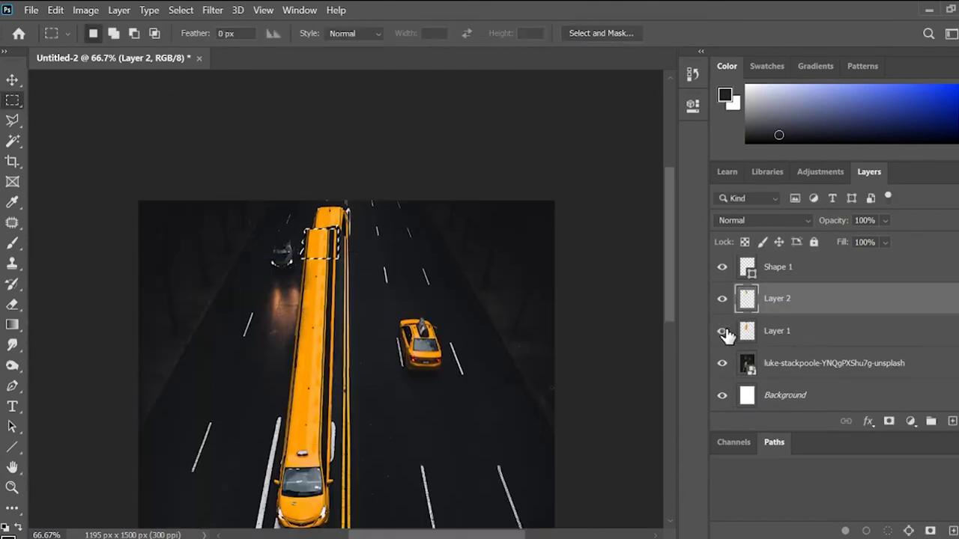
# - On Layer 1, scale the rear end to about 81% and move it down to align
pyautogui.click(777, 331)
pyautogui.hotkey('ctrl', 't')
pyautogui.moveTo(375, 201); pyautogui.dragTo(364, 212)
pyautogui.hotkey('ctrl', '+')
pyautogui.hotkey('ctrl', '+')
pyautogui.moveTo(255, 238); pyautogui.dragTo(270, 235)
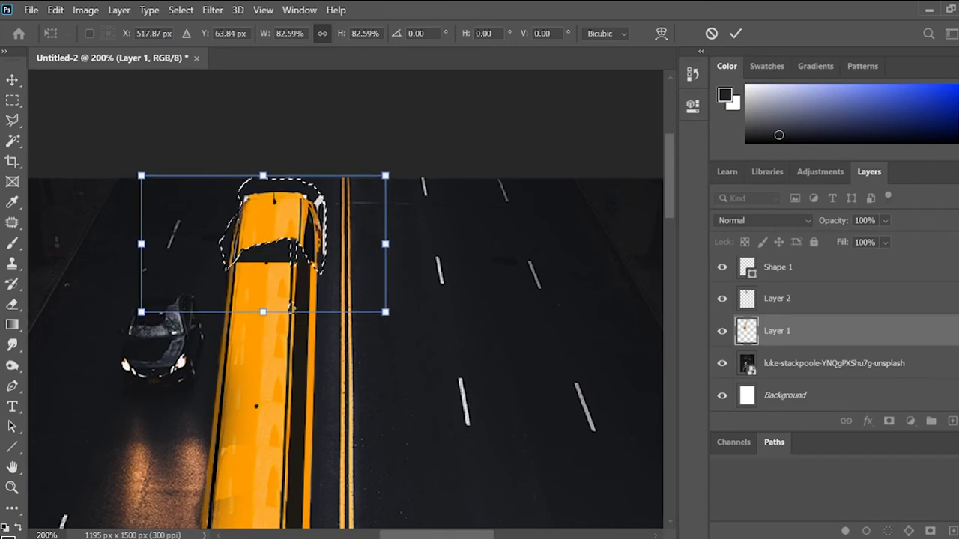
pyautogui.moveTo(259, 284); pyautogui.dragTo(258, 300)
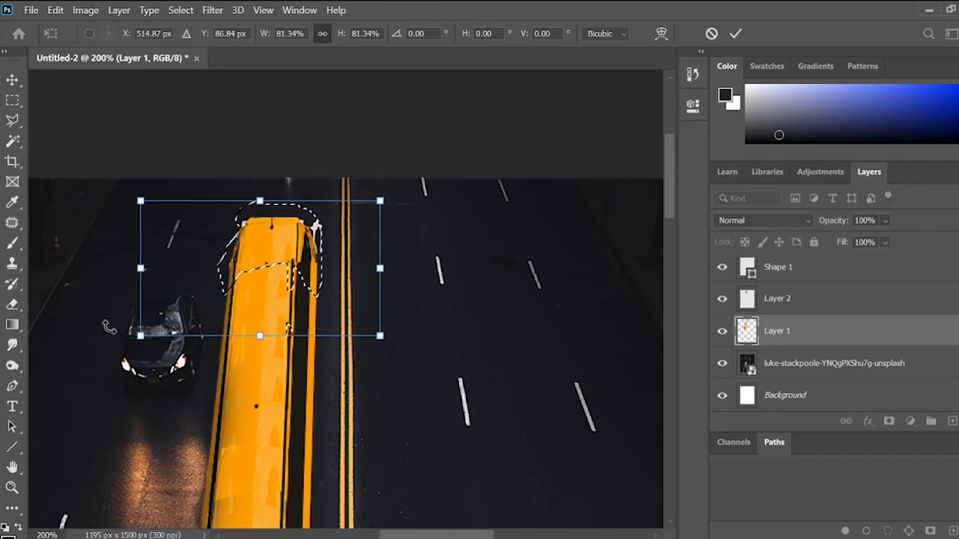
pyautogui.press('Return')
pyautogui.hotkey('ctrl', '+')
pyautogui.hotkey('ctrl', '+')
pyautogui.hotkey('ctrl', '+')
pyautogui.press('b')
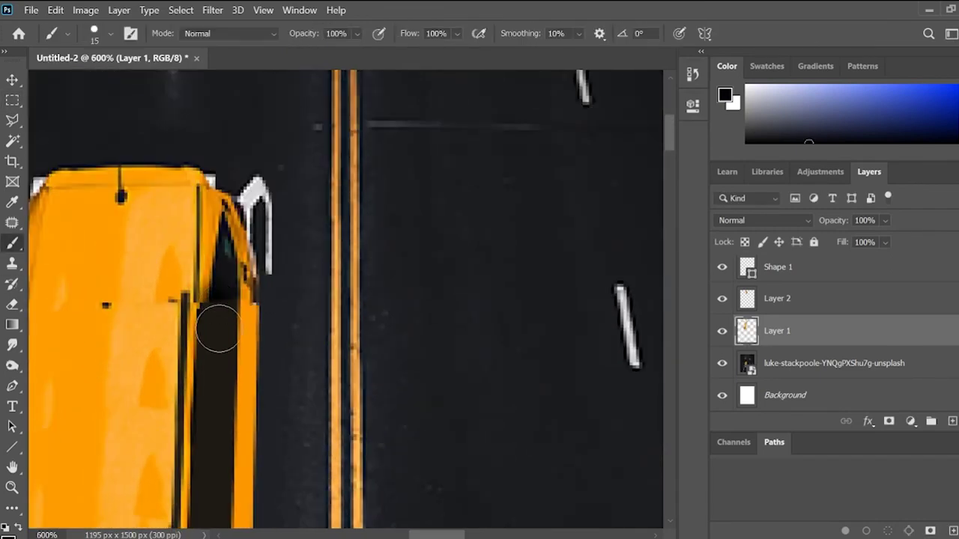
# - Sample the dark edge colour, then enlarge the rear end slightly to about 102%
pyautogui.press('i')
pyautogui.click(228, 284)
pyautogui.press('b')
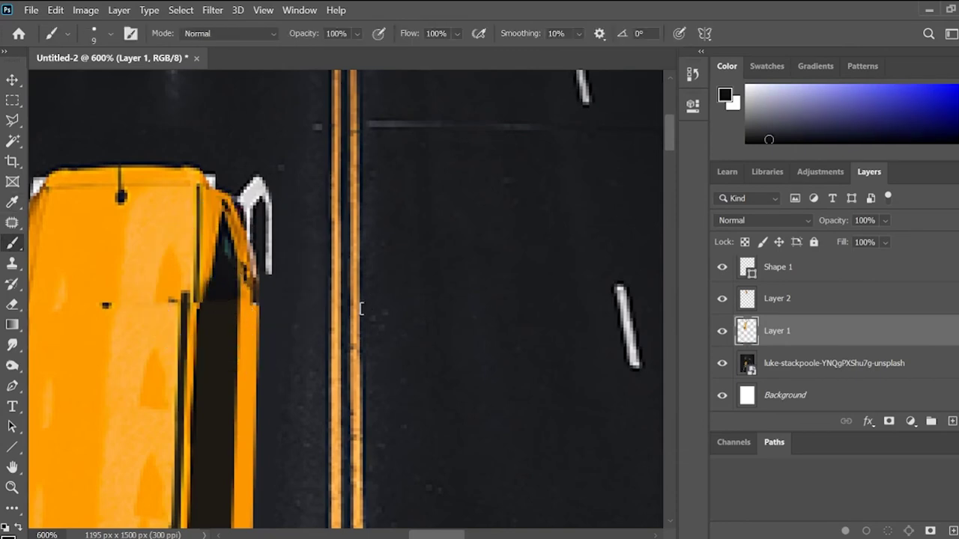
pyautogui.hotkey('ctrl', '-')
pyautogui.hotkey('ctrl', '-')
pyautogui.hotkey('ctrl', '-')
pyautogui.hotkey('ctrl', '-')
pyautogui.hotkey('ctrl', '+')
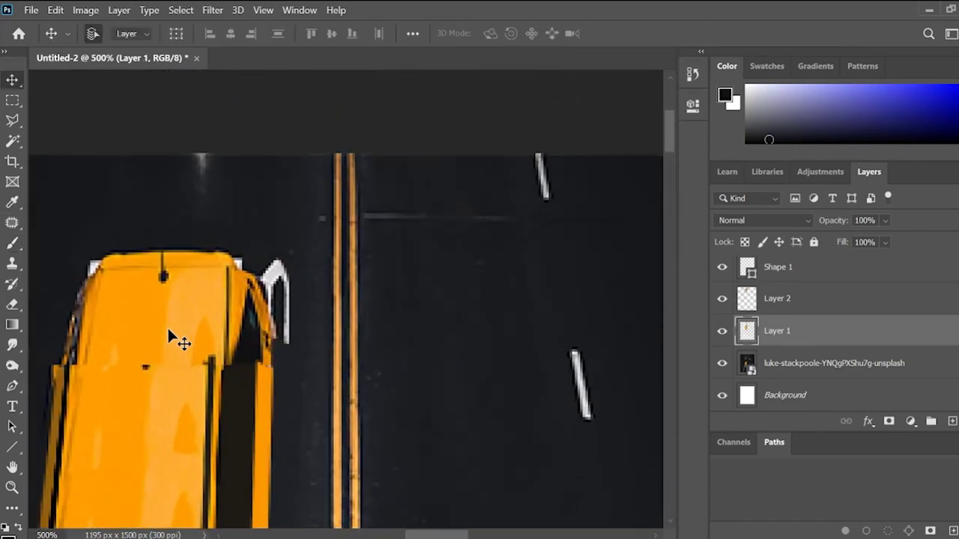
pyautogui.hotkey('ctrl', '+')
pyautogui.hotkey('ctrl', 't')
pyautogui.moveTo(155, 417); pyautogui.dragTo(155, 419)
pyautogui.press('Return')
pyautogui.hotkey('ctrl', 'd')
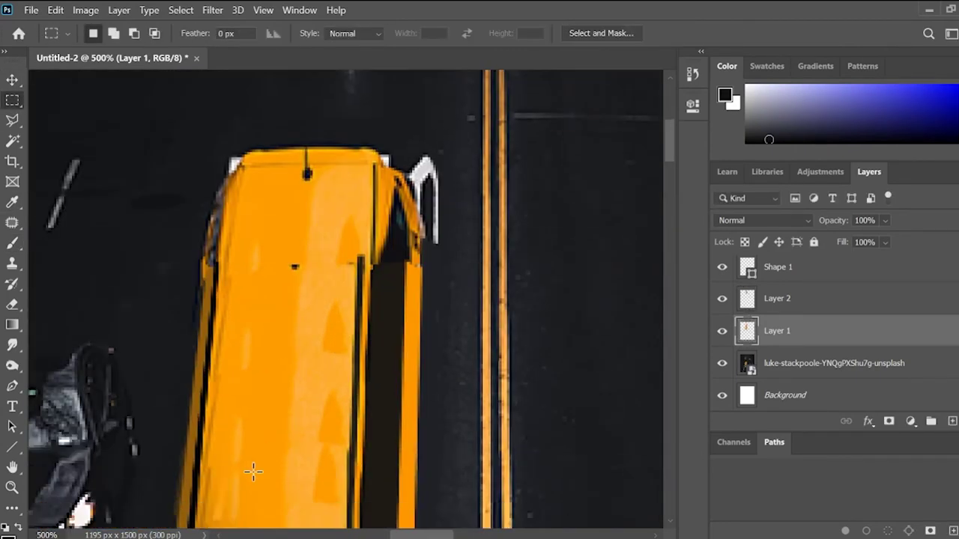
# - Lasso a thin strip along the rear edge and paint taxi orange over the dark line
pyautogui.scroll(2, 305, 387)
pyautogui.click(364, 412)
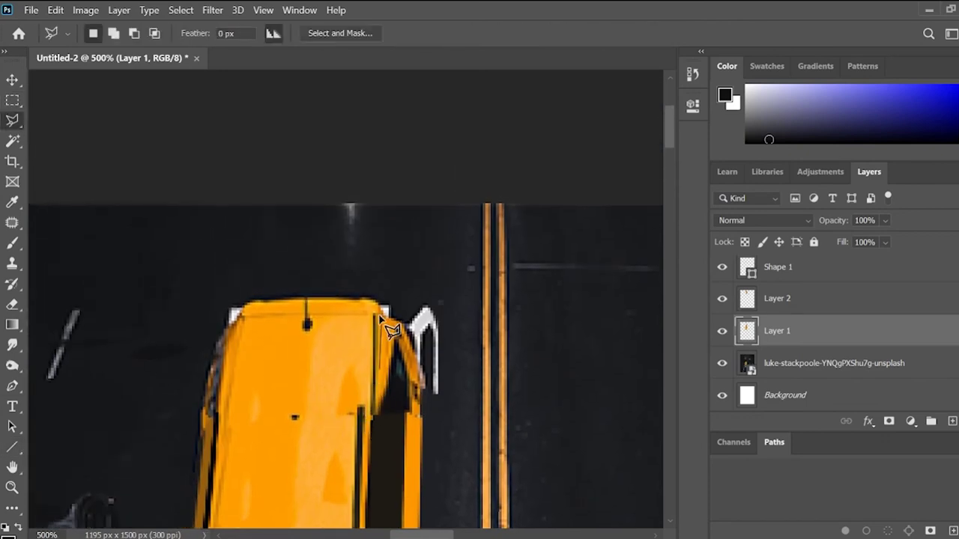
pyautogui.click(367, 315)
pyautogui.click(363, 412)
pyautogui.press('b')
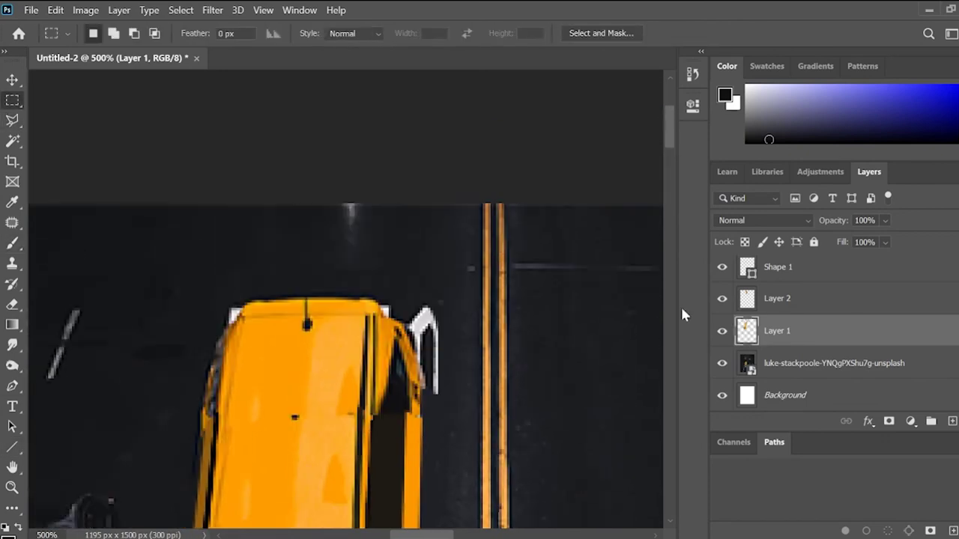
pyautogui.keyDown('alt'); pyautogui.click(379, 356); pyautogui.keyUp('alt')
pyautogui.moveTo(367, 412); pyautogui.dragTo(369, 383)
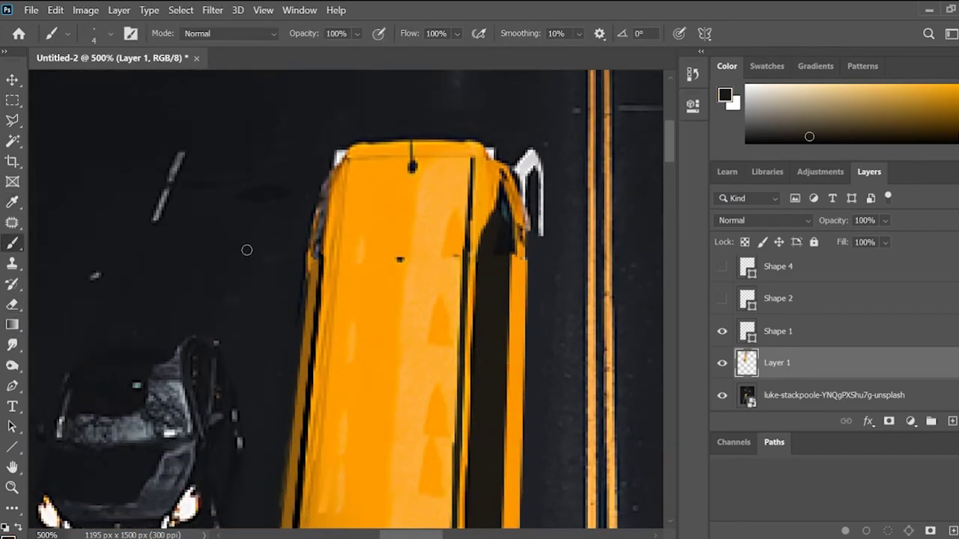
# - Brush orange over the dark fringe on the lower left edge, then zoom out
pyautogui.moveTo(319, 291); pyautogui.dragTo(313, 269)
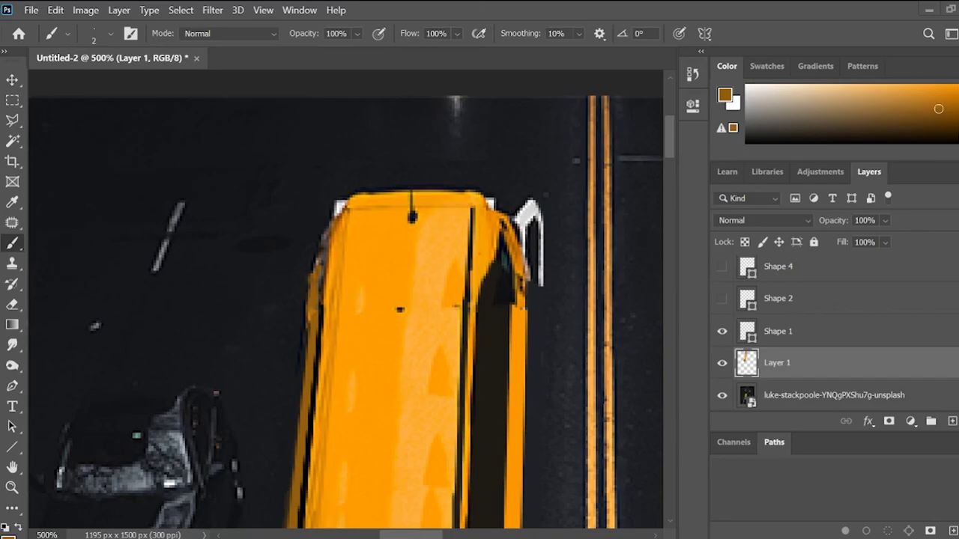
pyautogui.hotkey('ctrl', '-')
pyautogui.hotkey('ctrl', '-')
pyautogui.hotkey('ctrl', '-')
pyautogui.hotkey('ctrl', '-')
pyautogui.hotkey('ctrl', '-')
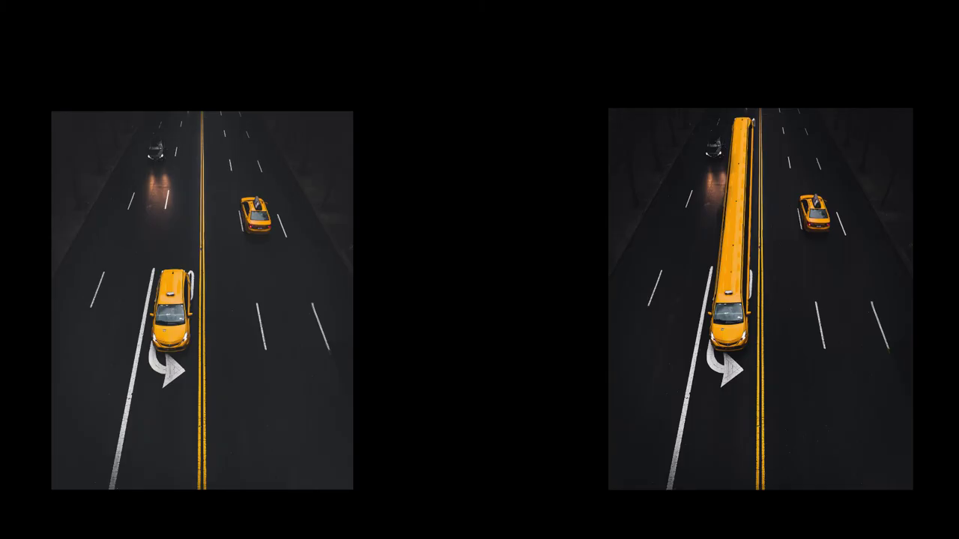